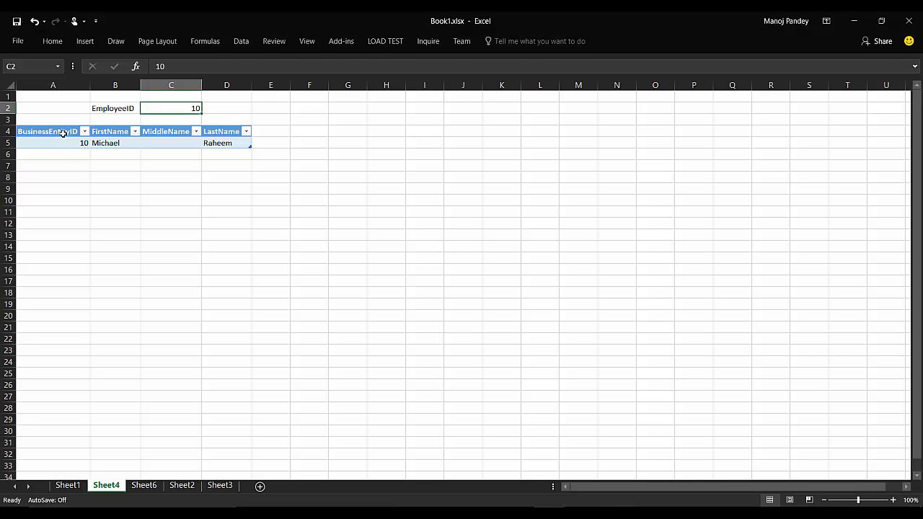
# Refresh the employee lookup table for EmployeeID 100 entered in C2.
pyautogui.moveTo(63, 133); pyautogui.dragTo(217, 143)
pyautogui.click(185, 107)
pyautogui.click(116, 108)
pyautogui.moveTo(116, 107); pyautogui.dragTo(171, 107)
pyautogui.click(170, 107)
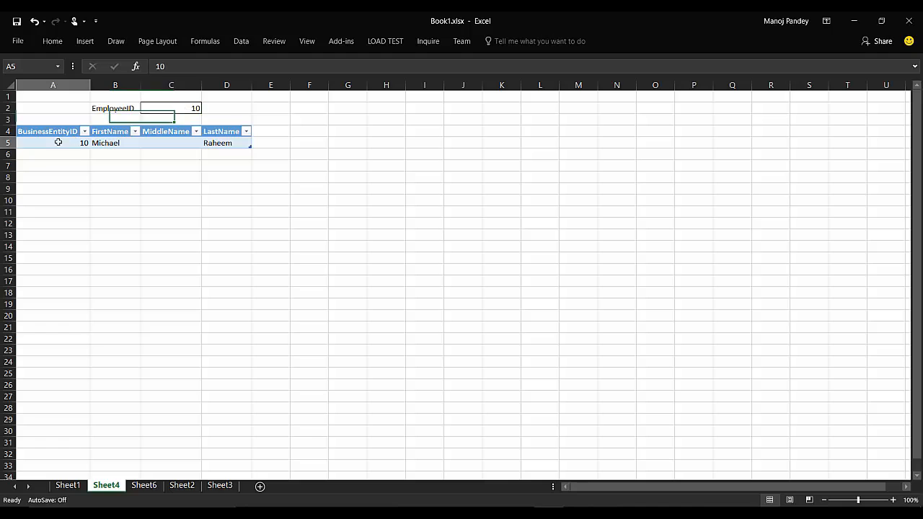
pyautogui.moveTo(53, 143); pyautogui.dragTo(197, 141)
pyautogui.click(192, 109)
pyautogui.write('0')
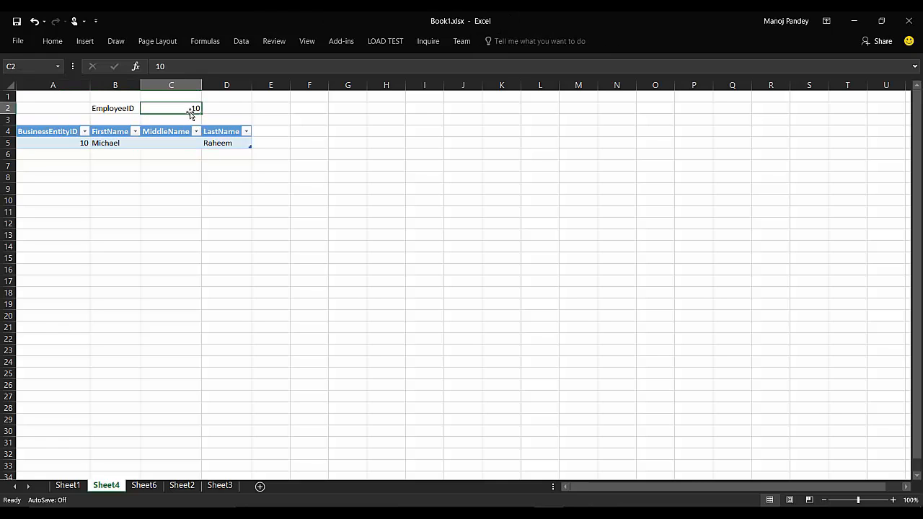
pyautogui.rightClick(167, 144)
pyautogui.click(196, 242)
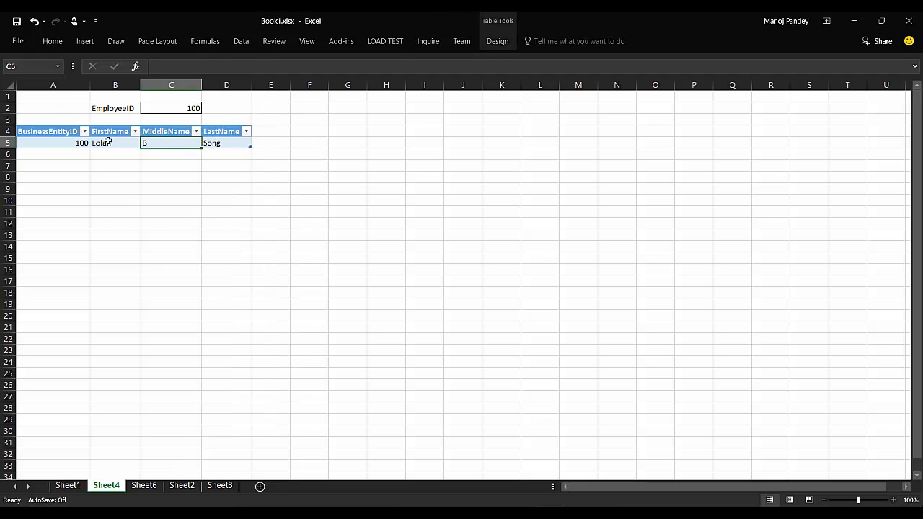
# Refresh again for EmployeeID 50, returning the Sidney M Higa row, then go to Sheet6.
pyautogui.click(181, 107)
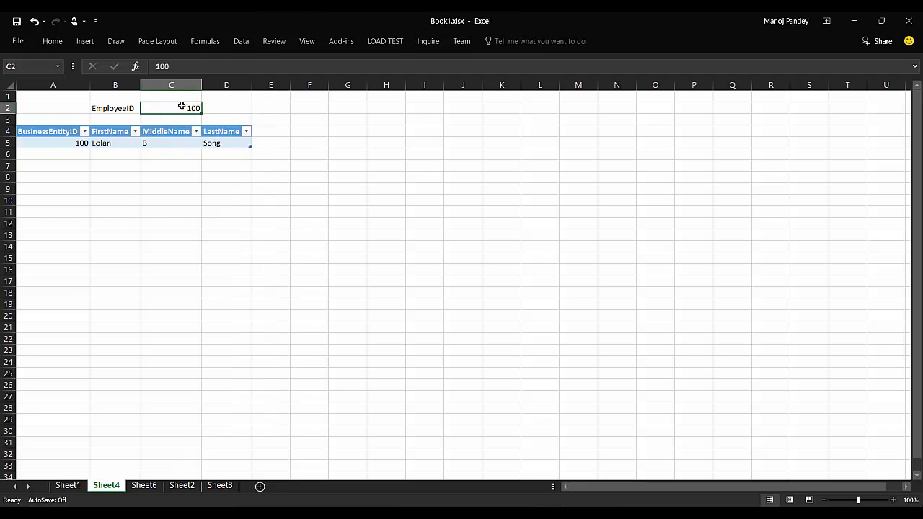
pyautogui.write('50')
pyautogui.click(173, 144)
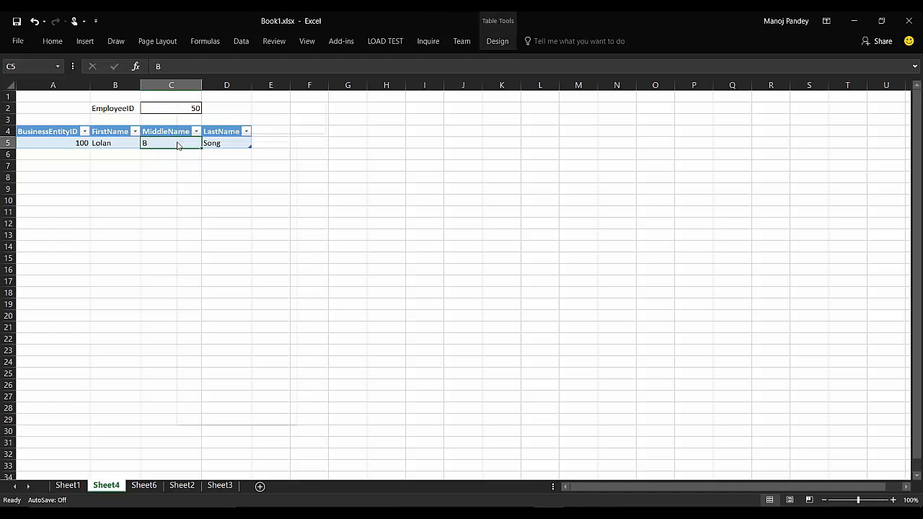
pyautogui.rightClick(177, 146)
pyautogui.click(223, 227)
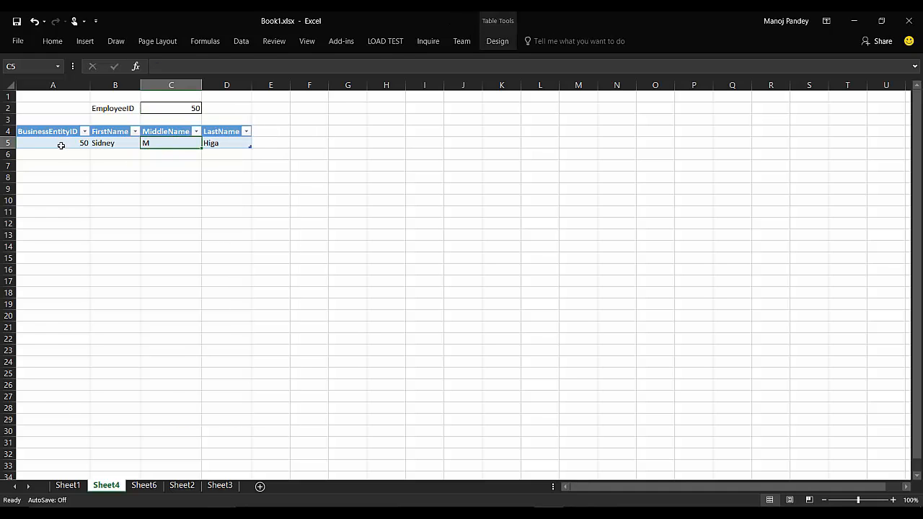
pyautogui.moveTo(61, 145); pyautogui.dragTo(230, 144)
pyautogui.click(177, 146)
pyautogui.click(144, 485)
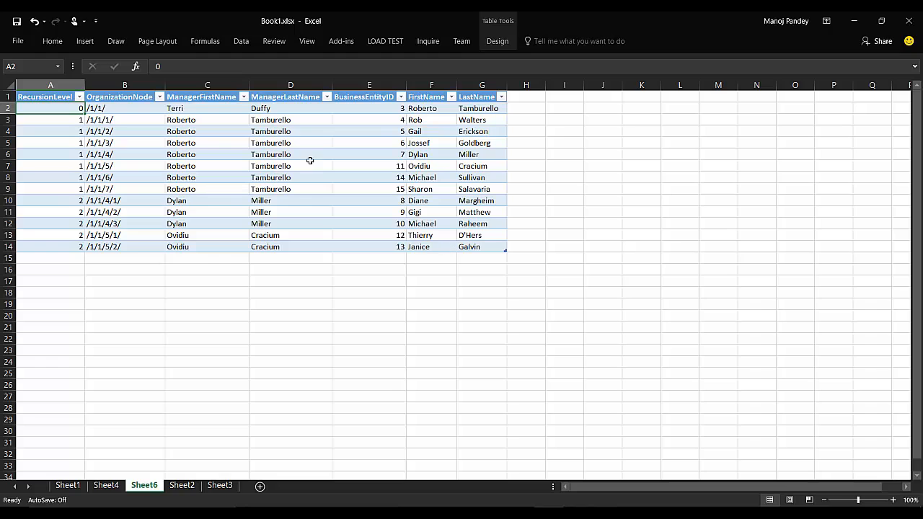
# In SSMS, select and execute the 'exec [dbo].[uspGetManagerEmployees] 16' line.
pyautogui.hotkey('alt', 'Tab')
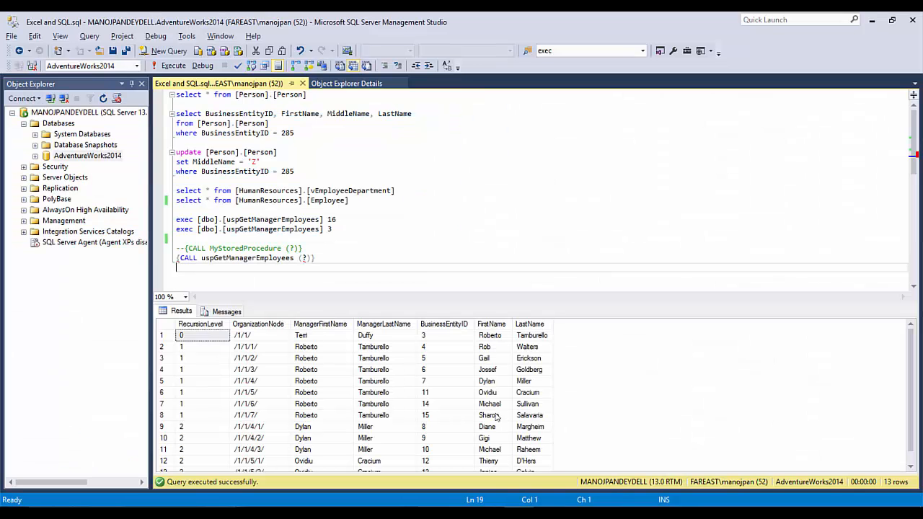
pyautogui.moveTo(335, 219); pyautogui.dragTo(176, 219)
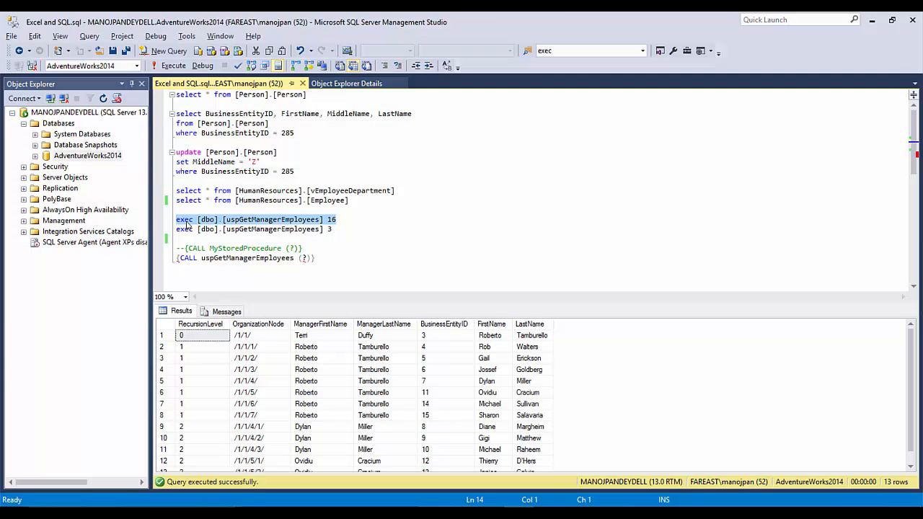
pyautogui.click(320, 219)
pyautogui.moveTo(323, 219); pyautogui.dragTo(174, 219)
pyautogui.moveTo(353, 219); pyautogui.dragTo(160, 219)
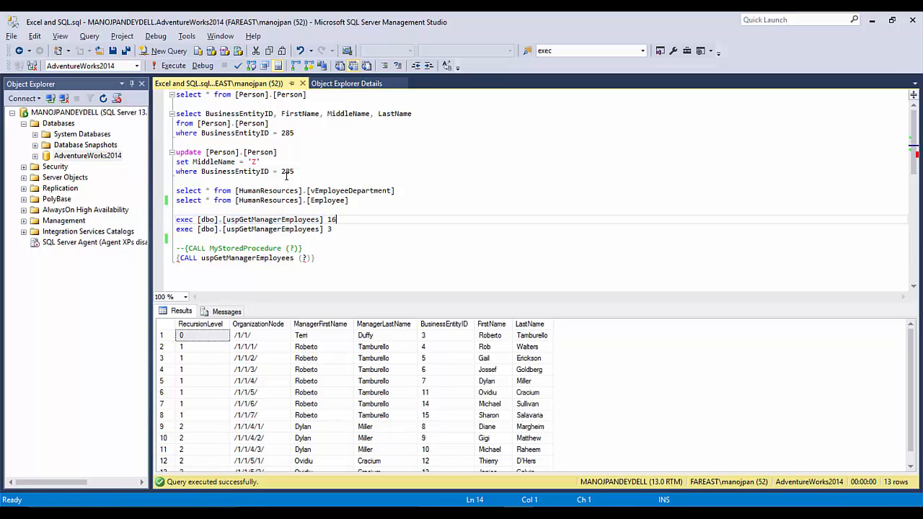
pyautogui.press('F5')
# Back in Excel, open the properties of the 'Query from SQLServerLocal' workbook connection.
pyautogui.click(189, 219)
pyautogui.hotkey('alt', 'Tab')
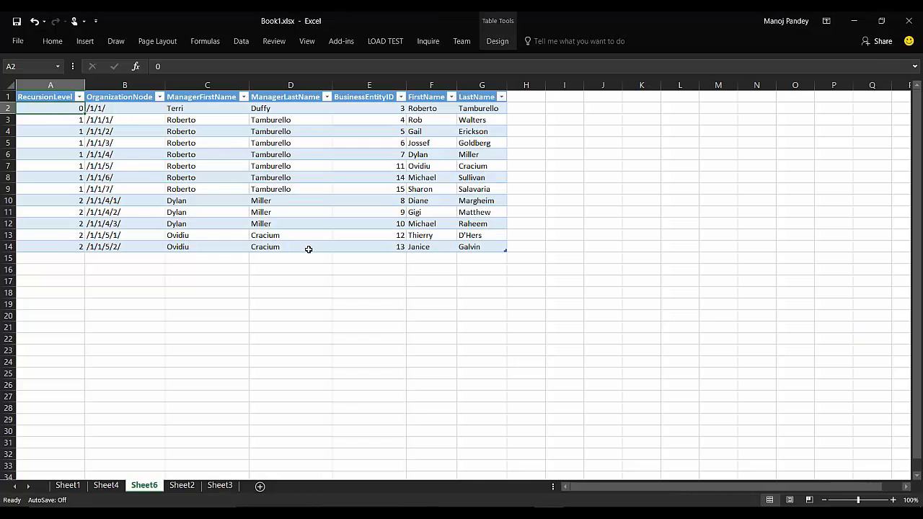
pyautogui.hotkey('alt', 'Tab')
pyautogui.hotkey('alt', 'Tab')
pyautogui.click(241, 40)
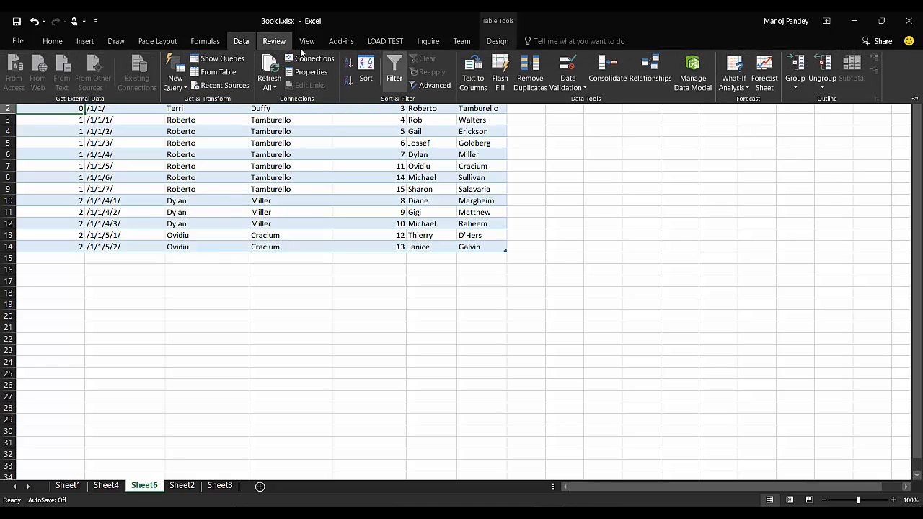
pyautogui.click(310, 65)
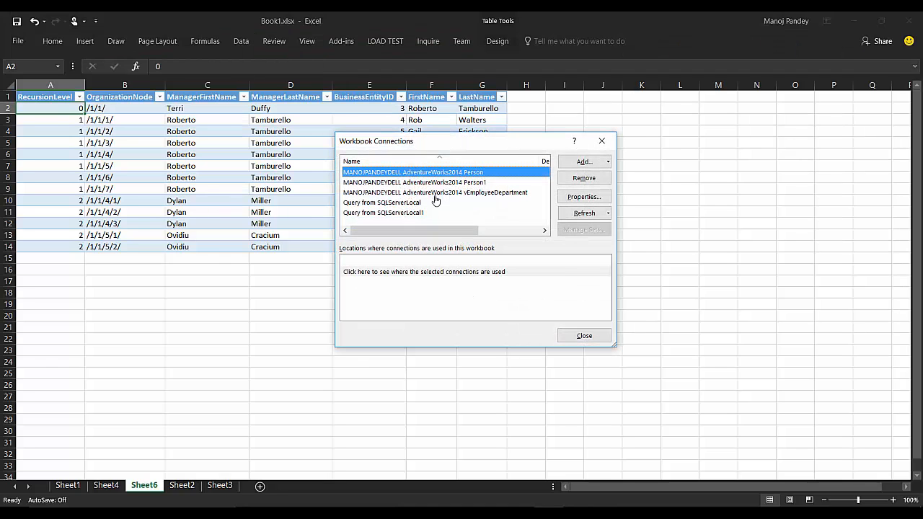
pyautogui.click(382, 202)
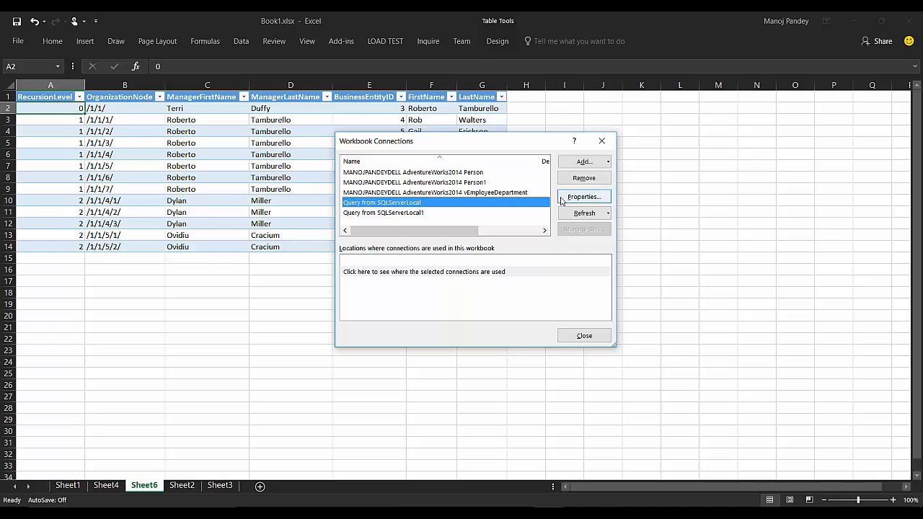
pyautogui.click(583, 197)
# Inspect the Definition command text 'exec uspGetManagerEmployees 3' and close without changes.
pyautogui.click(397, 153)
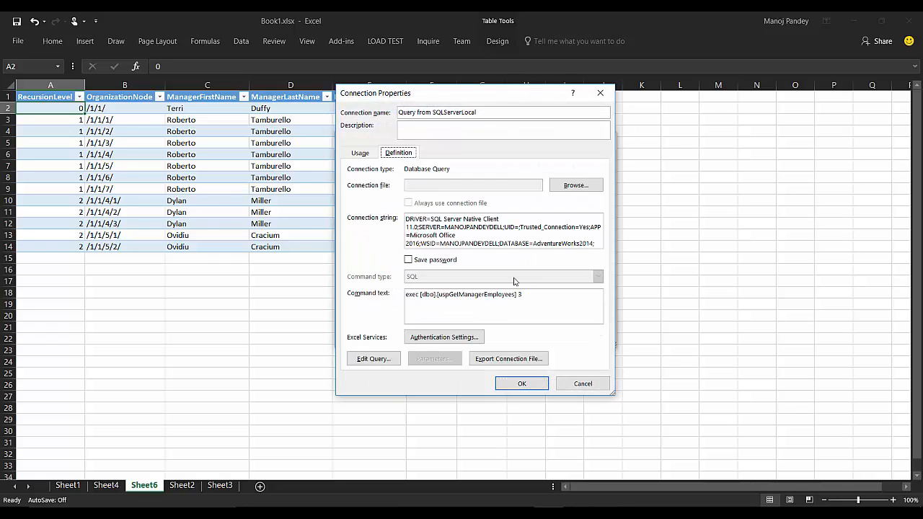
pyautogui.click(567, 300)
pyautogui.moveTo(521, 294); pyautogui.dragTo(406, 294)
pyautogui.click(413, 296)
pyautogui.doubleClick(413, 294)
pyautogui.moveTo(537, 296); pyautogui.dragTo(421, 294)
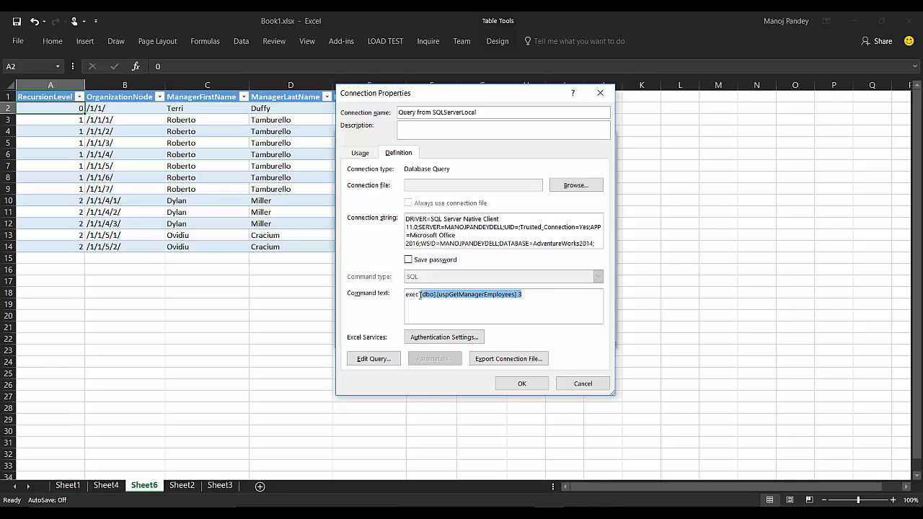
pyautogui.click(513, 295)
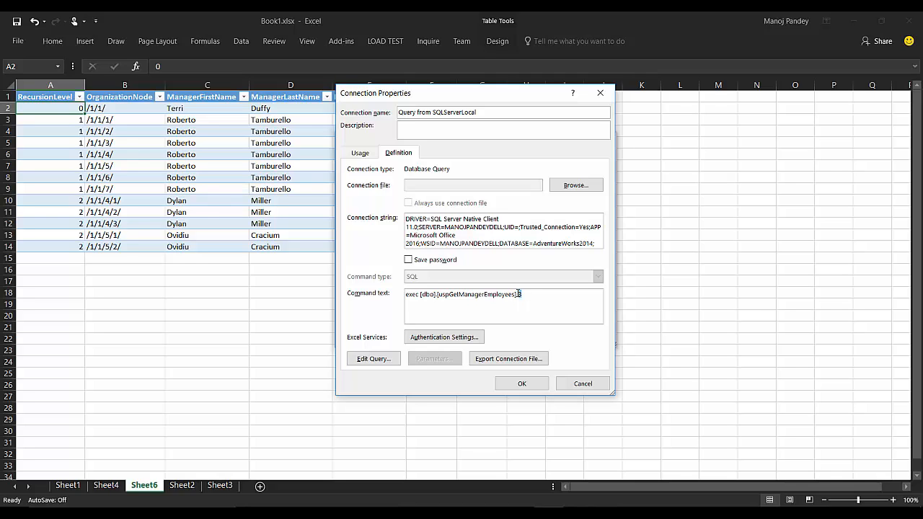
pyautogui.rightClick(516, 295)
pyautogui.click(585, 310)
pyautogui.click(583, 384)
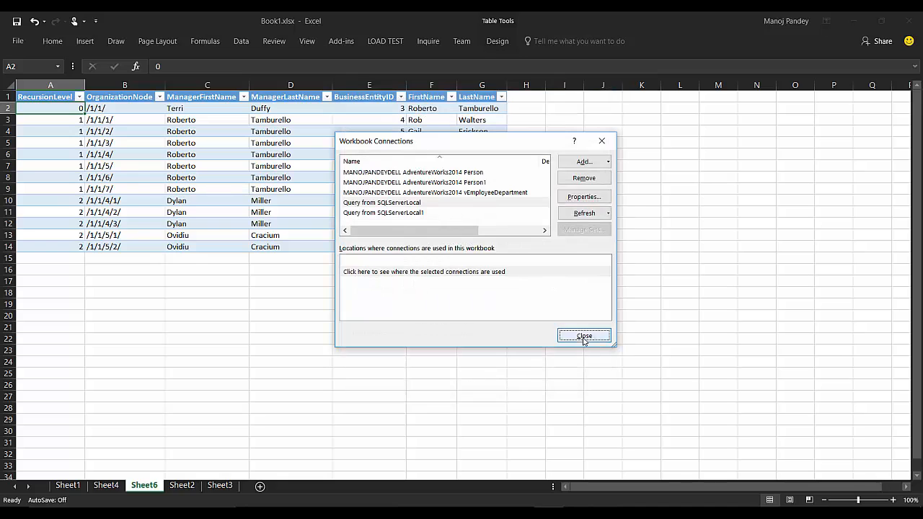
pyautogui.click(584, 335)
# On a new sheet, start a Microsoft Query import from the SQLServerLocal data source.
pyautogui.click(260, 486)
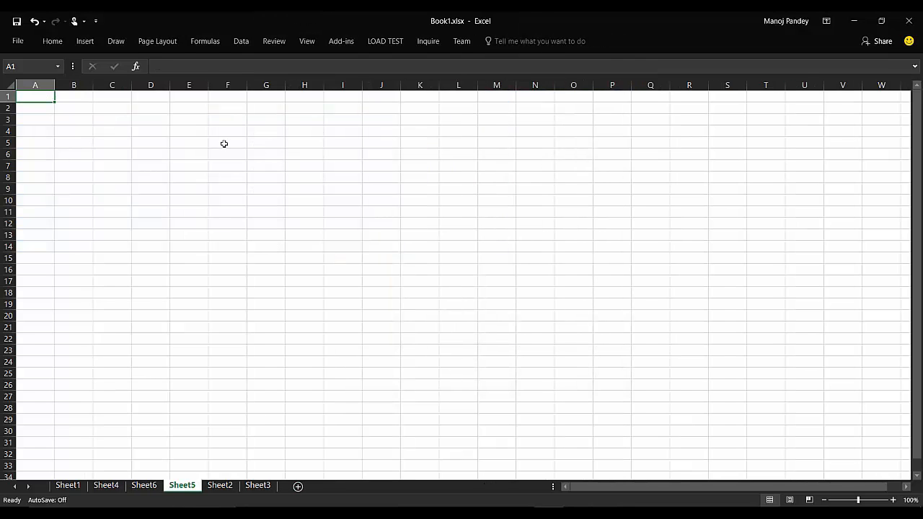
pyautogui.click(243, 42)
pyautogui.click(94, 83)
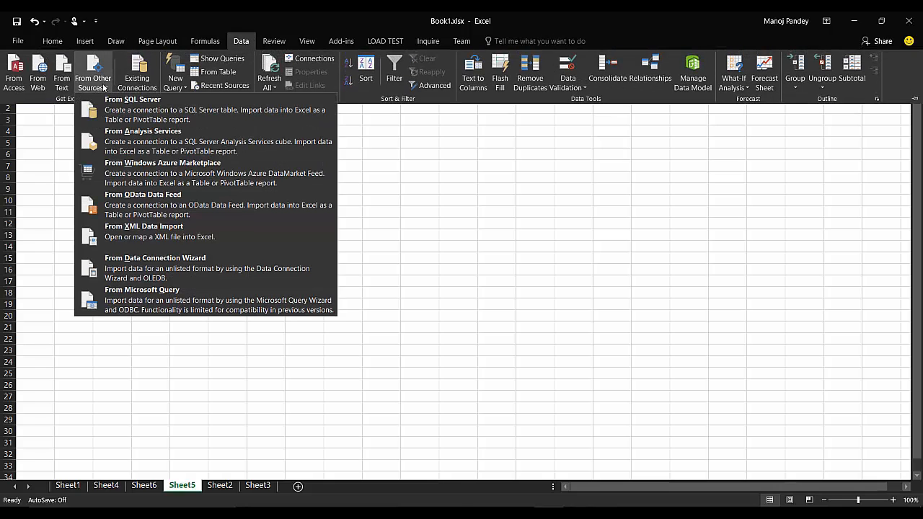
pyautogui.click(174, 302)
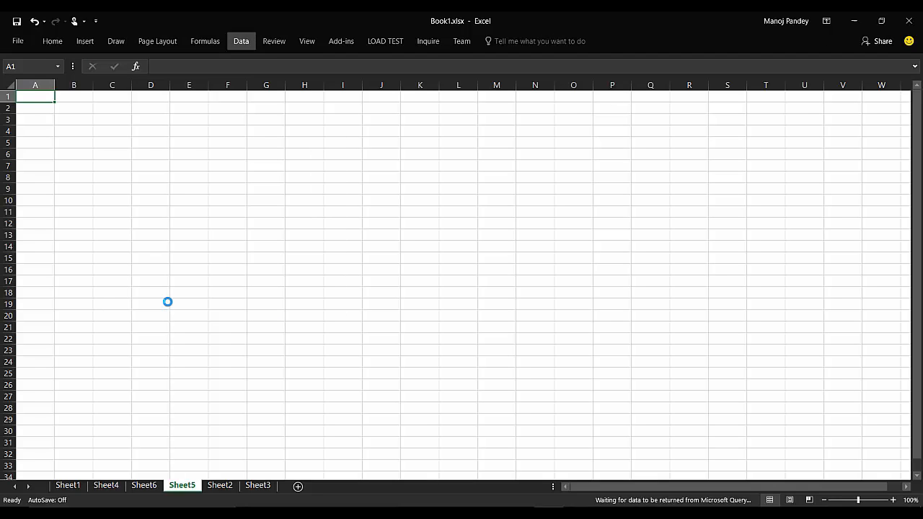
pyautogui.click(376, 273)
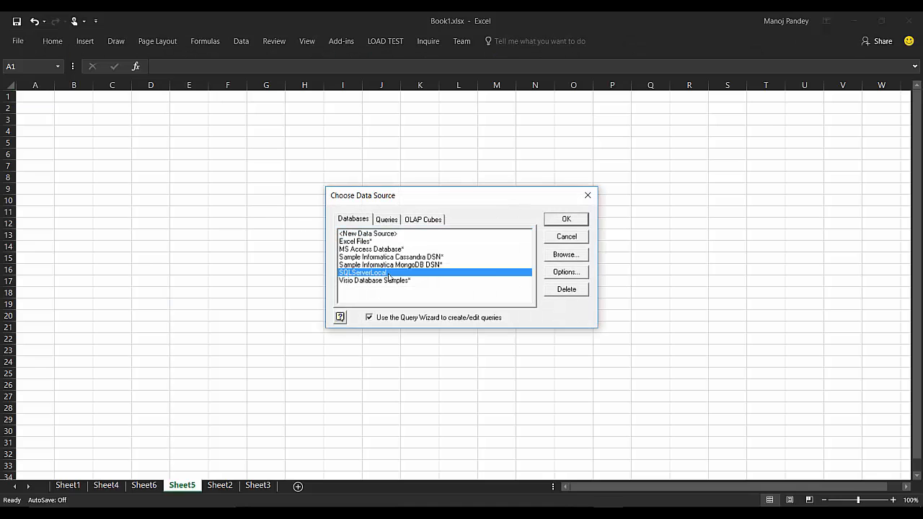
pyautogui.press('Return')
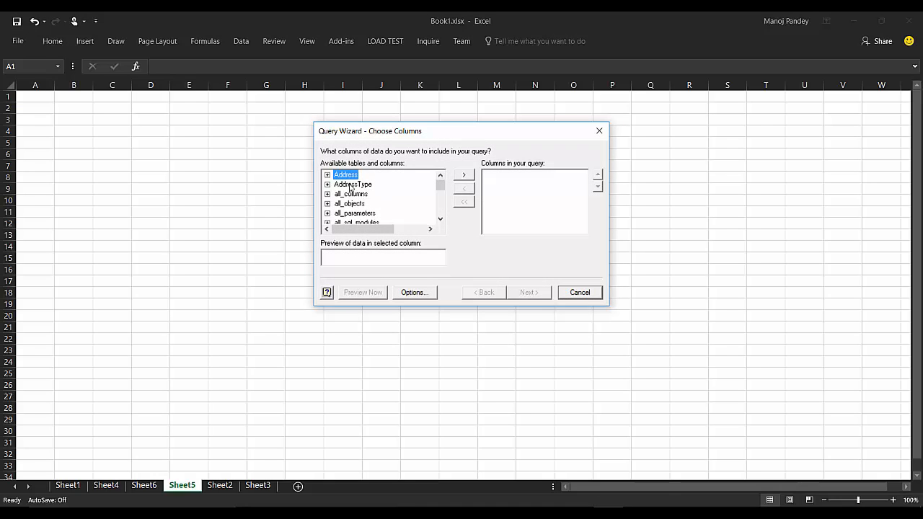
# Skip the Query Wizard and Add Tables, reach the empty SQL statement box, then switch to SSMS.
pyautogui.click(579, 292)
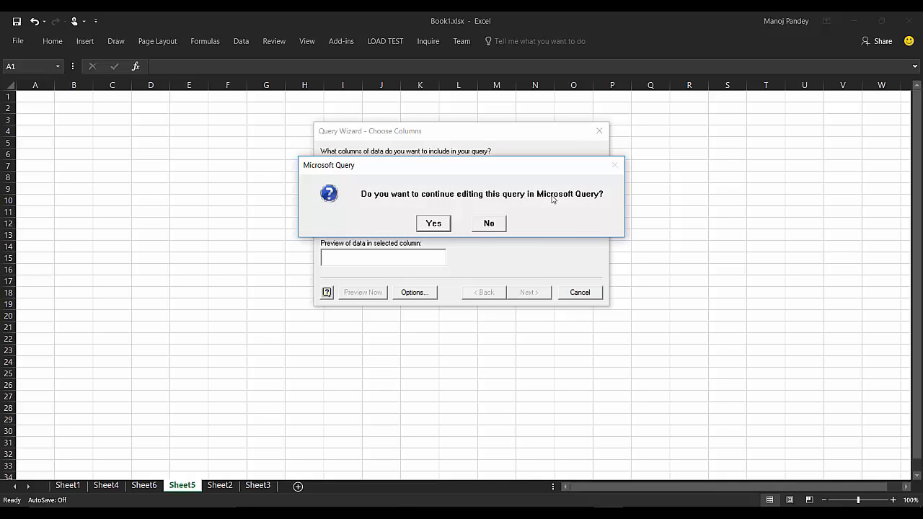
pyautogui.click(434, 223)
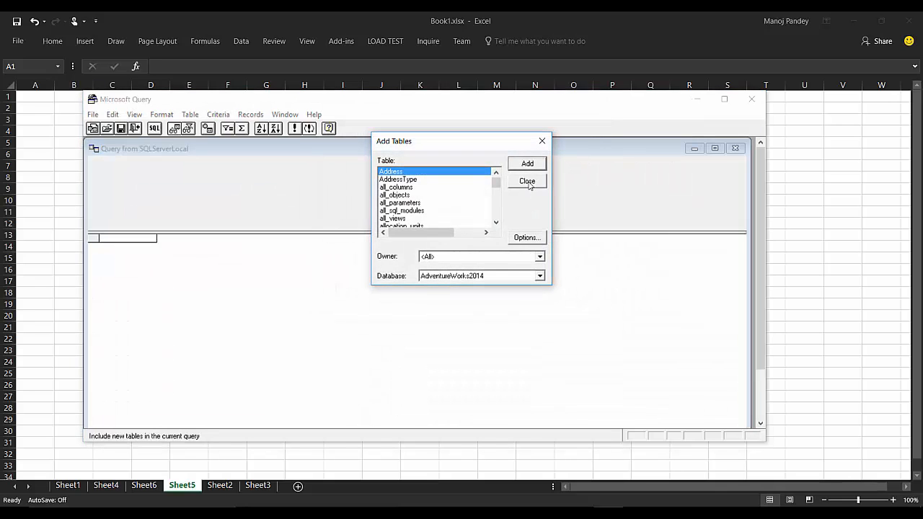
pyautogui.click(527, 181)
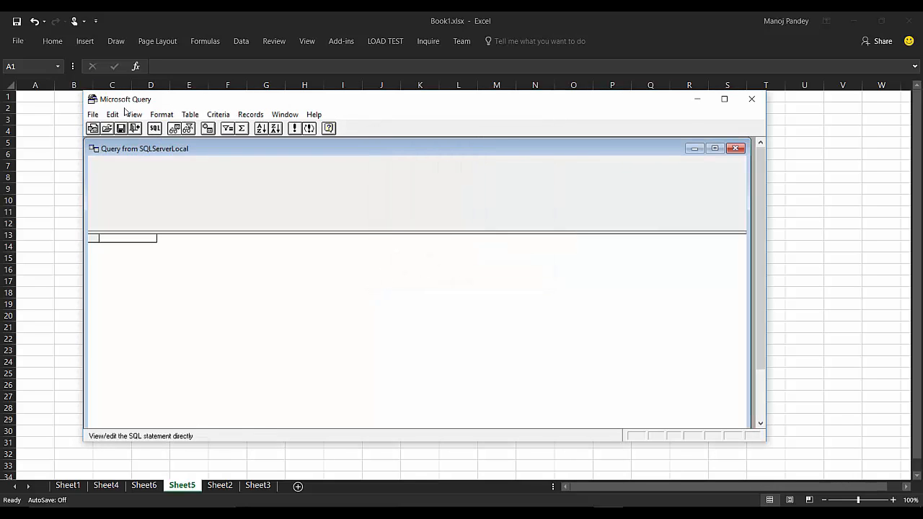
pyautogui.click(155, 129)
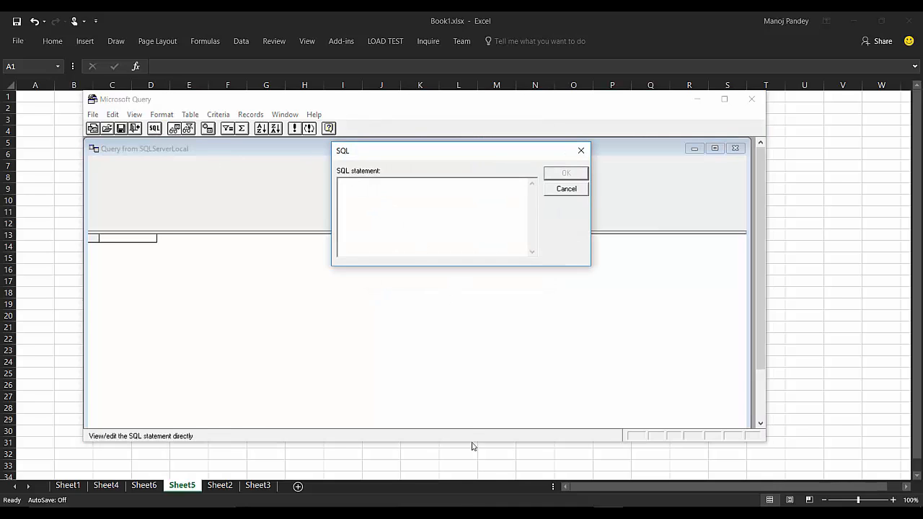
pyautogui.hotkey('alt', 'Tab')
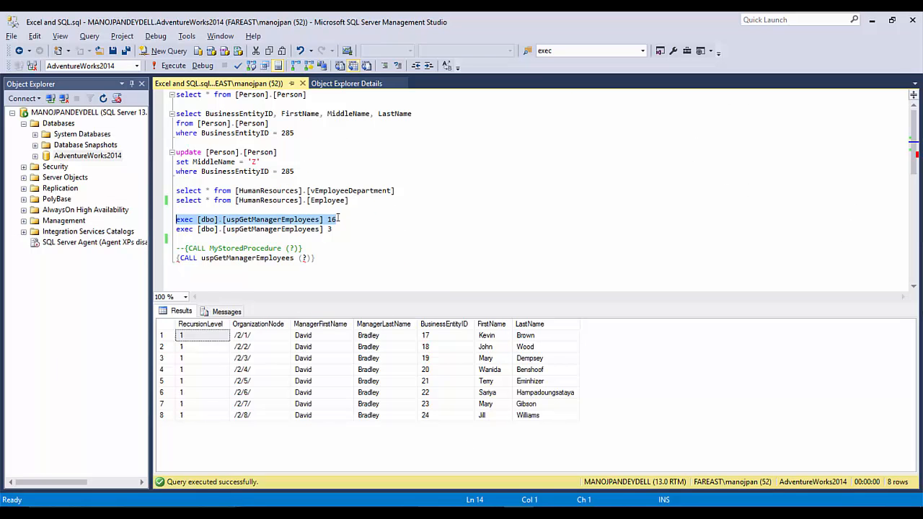
# Review the exec calls with parameters 16 and 3 and the commented CALL template.
pyautogui.moveTo(336, 219); pyautogui.dragTo(164, 220)
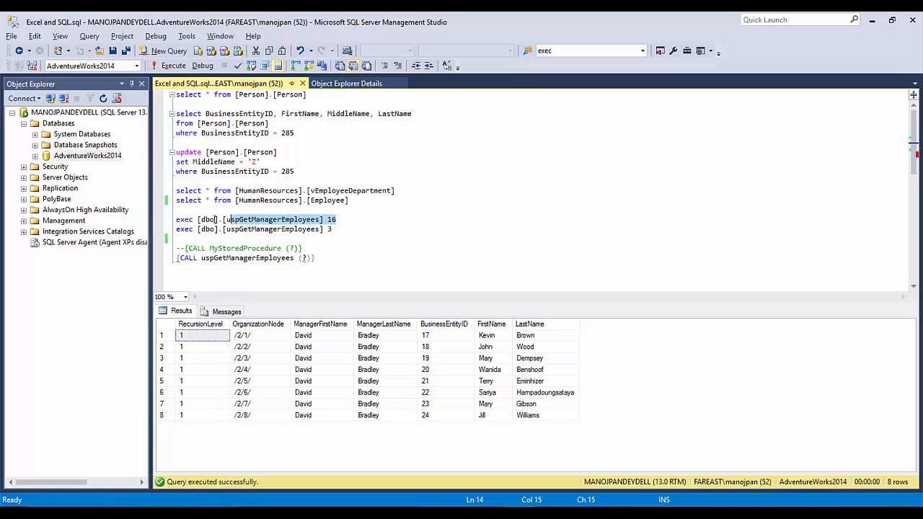
pyautogui.click(333, 230)
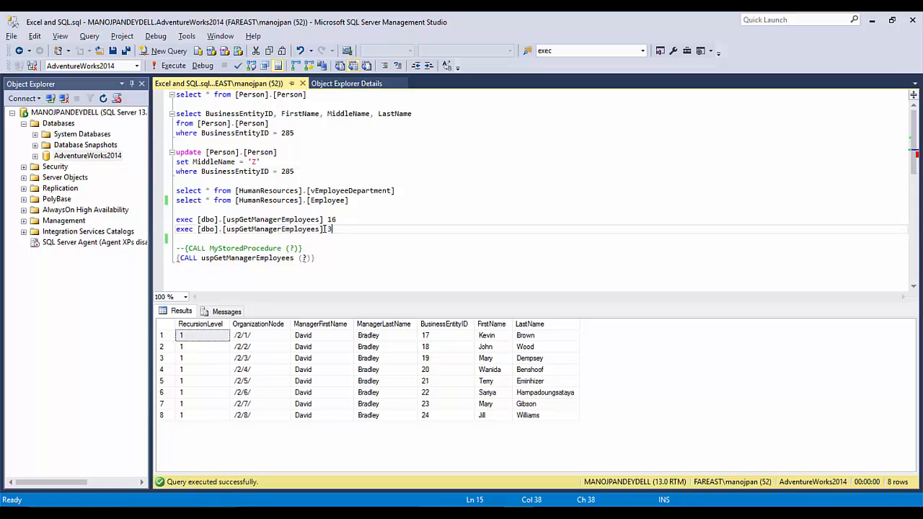
pyautogui.moveTo(333, 229); pyautogui.dragTo(165, 229)
pyautogui.press('End')
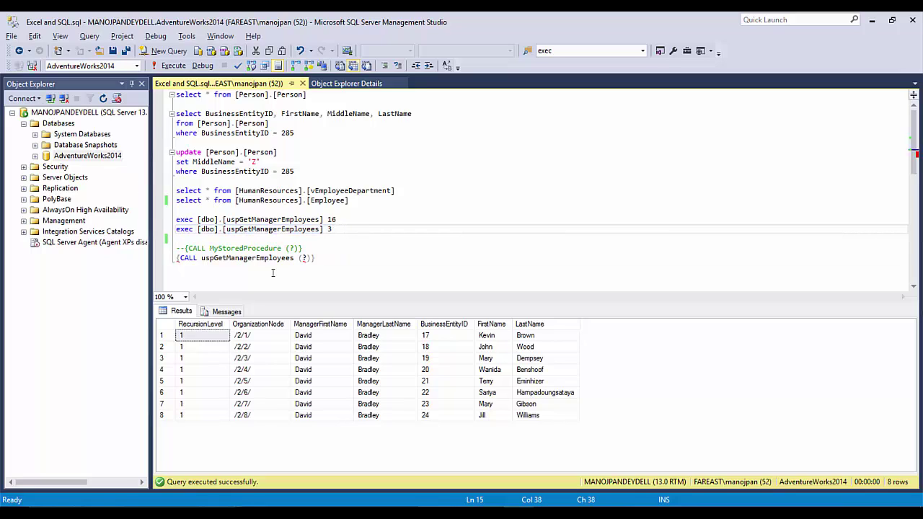
pyautogui.moveTo(187, 248); pyautogui.dragTo(278, 249)
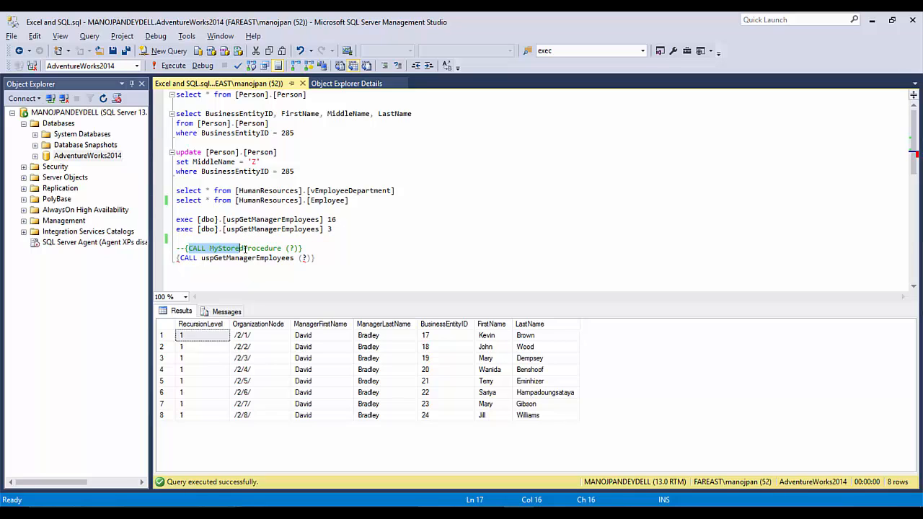
pyautogui.click(185, 249)
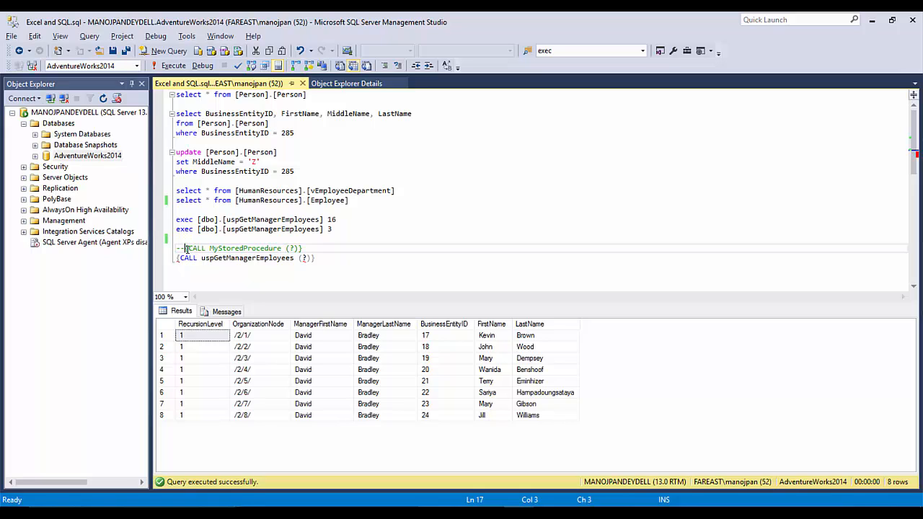
# Select and copy '{CALL uspGetManagerEmployees (?)}' and return to Microsoft Query.
pyautogui.click(189, 258)
pyautogui.doubleClick(215, 257)
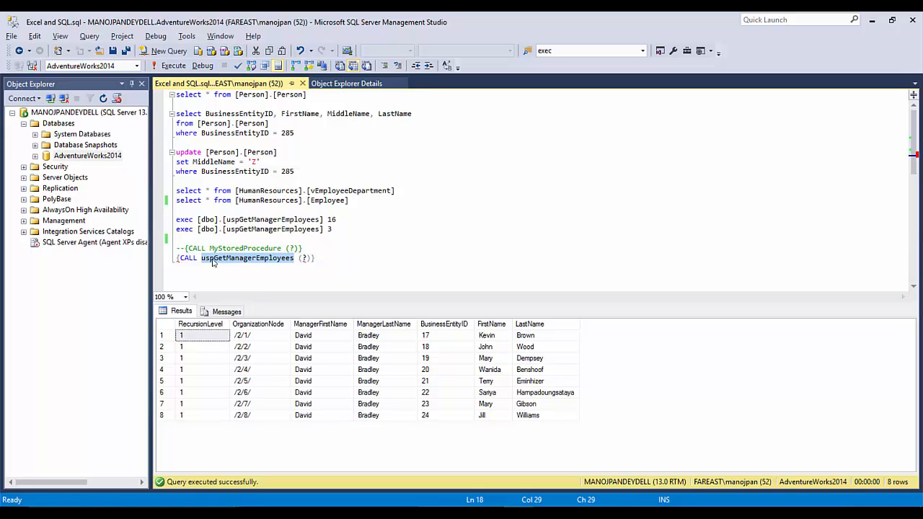
pyautogui.doubleClick(331, 219)
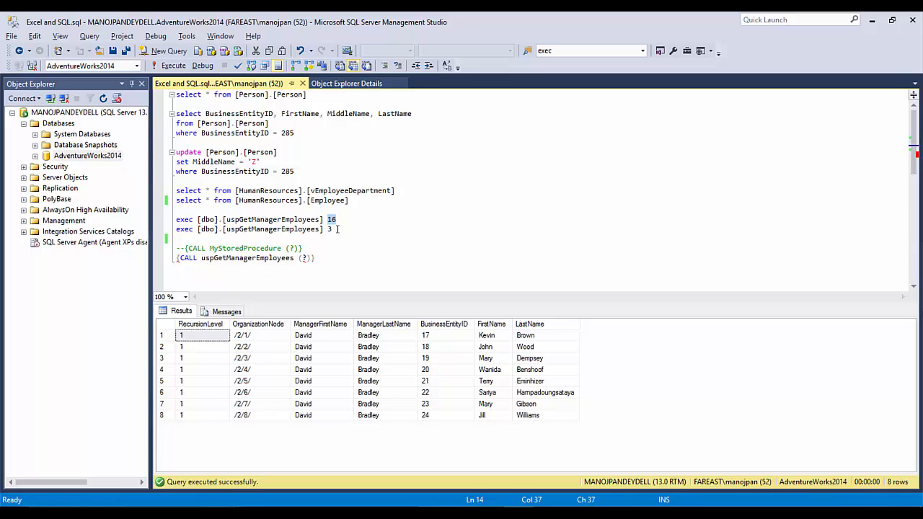
pyautogui.doubleClick(304, 258)
pyautogui.hotkey('shift', 'Left')
pyautogui.moveTo(318, 258); pyautogui.dragTo(168, 261)
pyautogui.hotkey('ctrl', 'c')
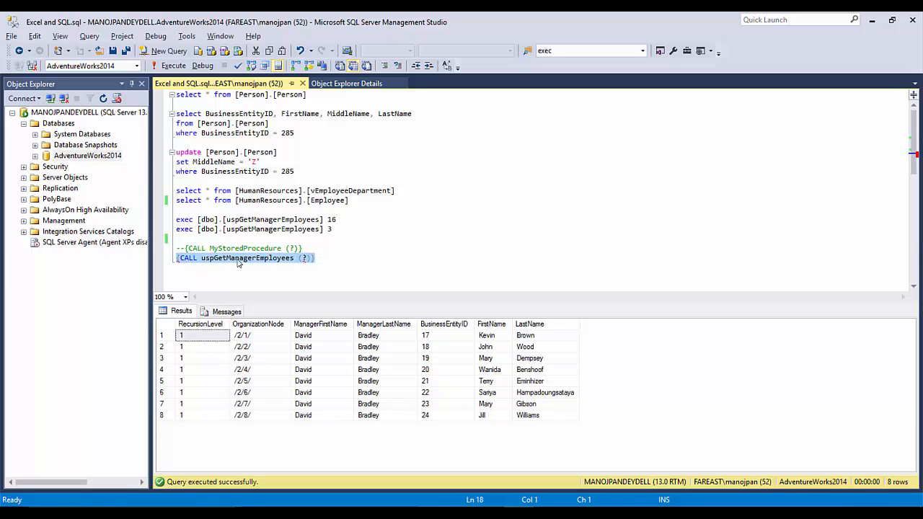
pyautogui.hotkey('alt', 'Tab')
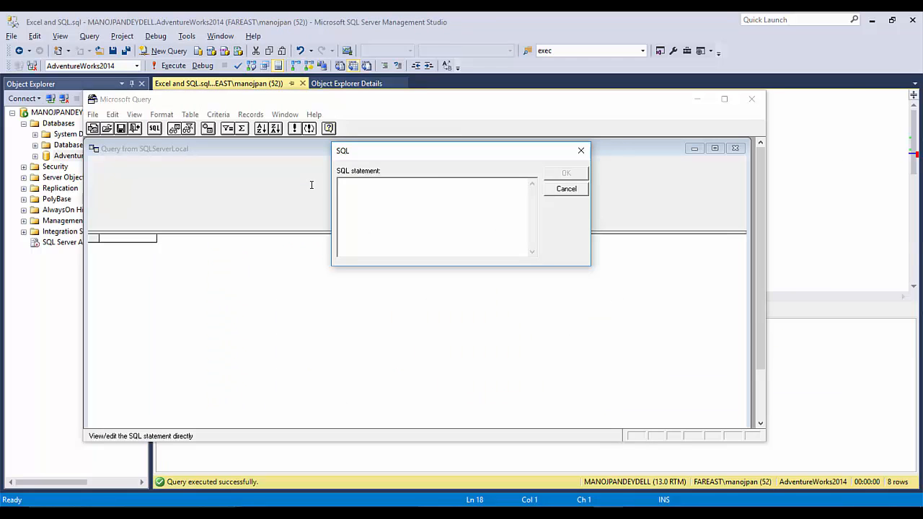
# Paste the CALL statement into the SQL box and accept the query warning.
pyautogui.hotkey('ctrl', 'v')
pyautogui.click(566, 173)
pyautogui.click(406, 222)
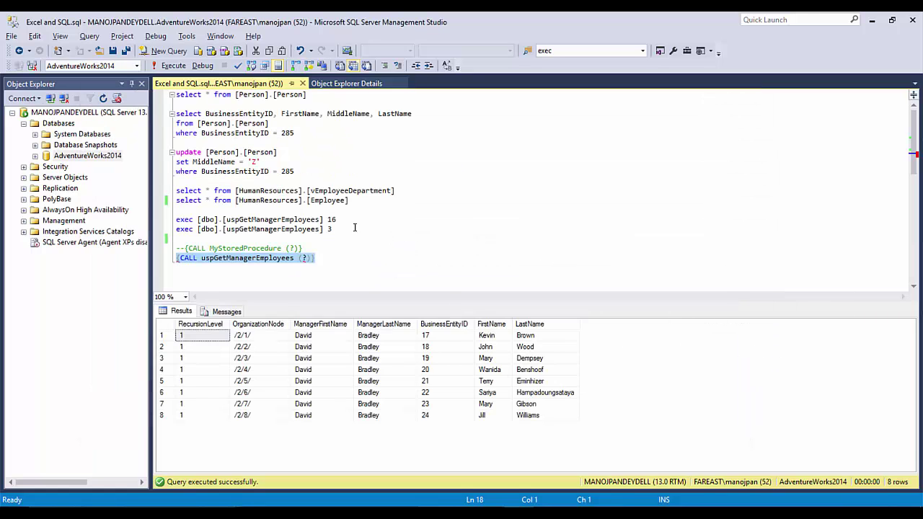
# Execute 'exec ... 3' in SSMS, then run the Query call with parameter 3 returning 13 rows.
pyautogui.moveTo(354, 228); pyautogui.dragTo(140, 231)
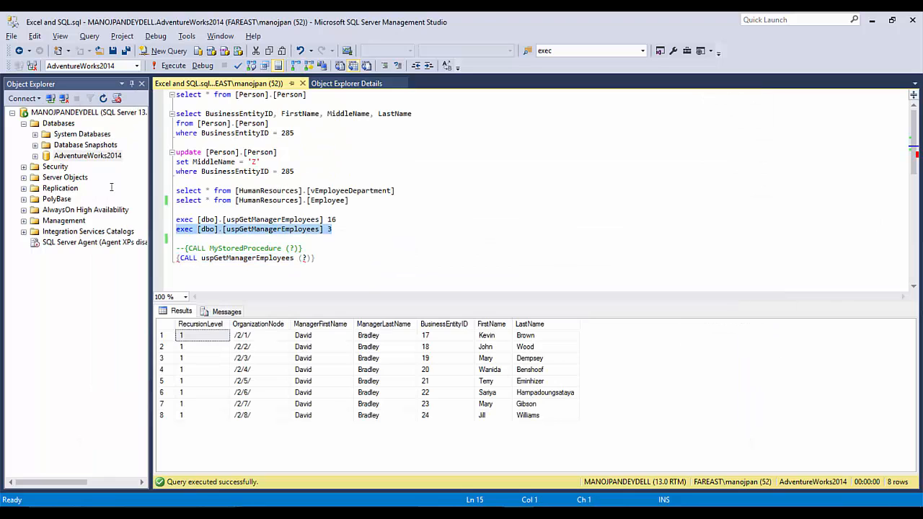
pyautogui.press('F5')
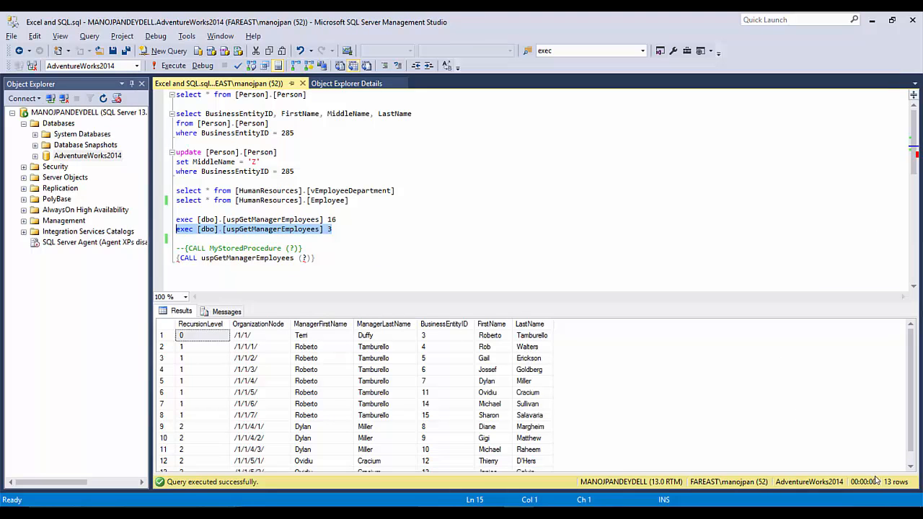
pyautogui.click(443, 381)
pyautogui.hotkey('alt', 'Tab')
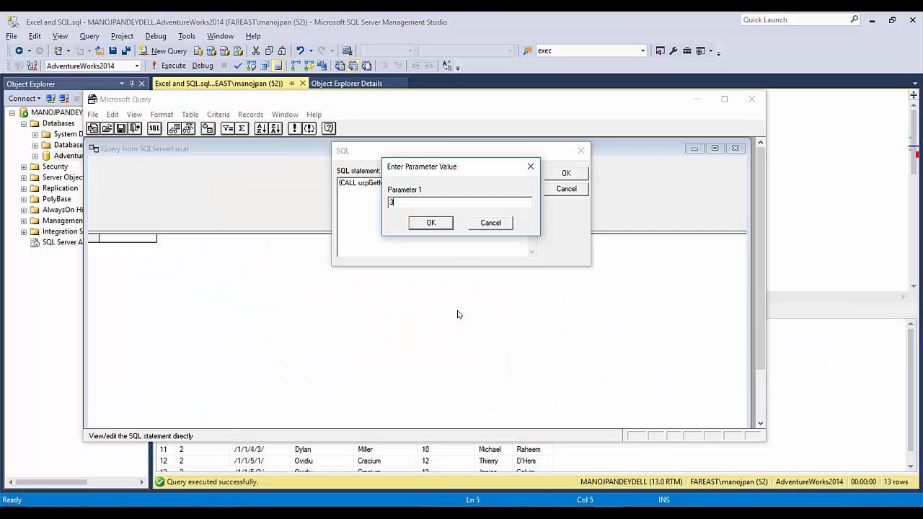
pyautogui.click(431, 223)
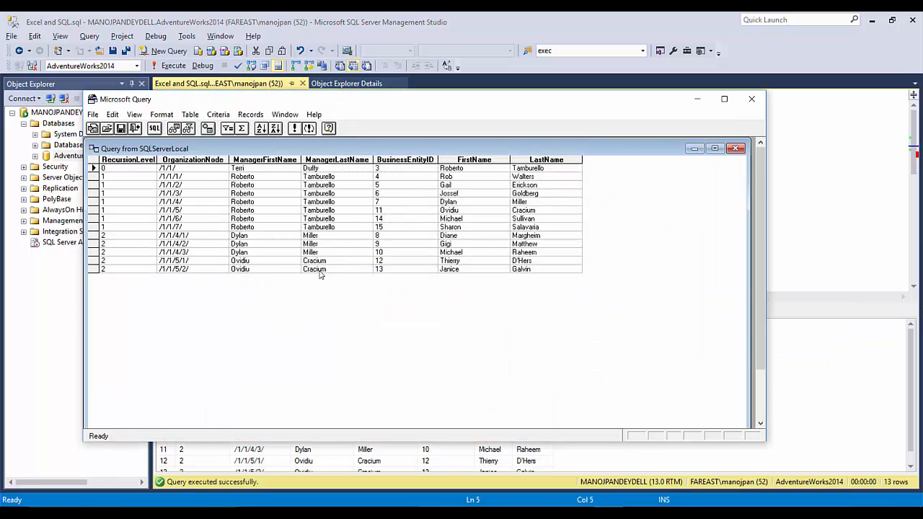
pyautogui.click(93, 114)
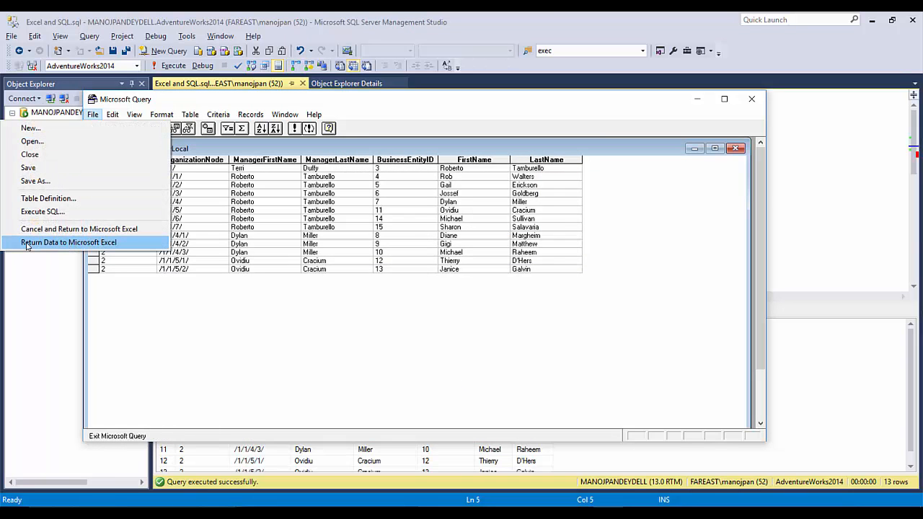
# Return the data to Excel and view the import connection's Definition command text.
pyautogui.click(68, 242)
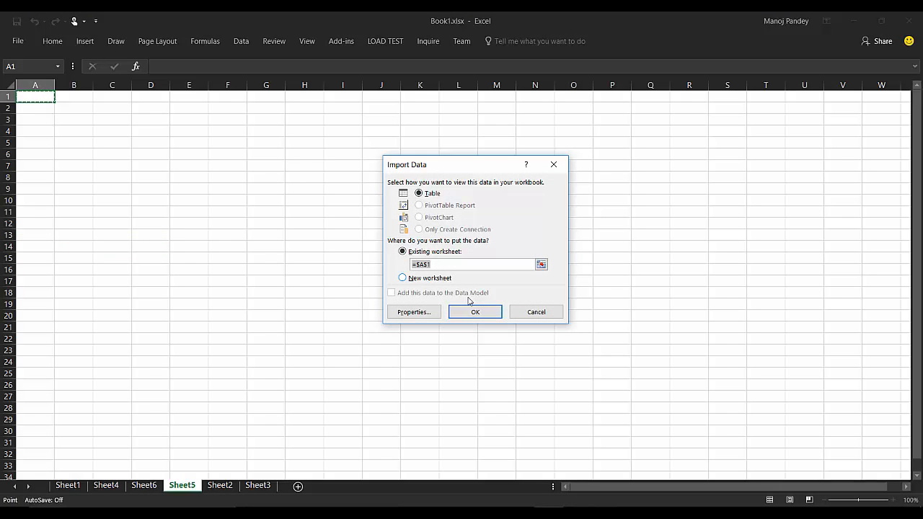
pyautogui.click(416, 315)
pyautogui.click(398, 153)
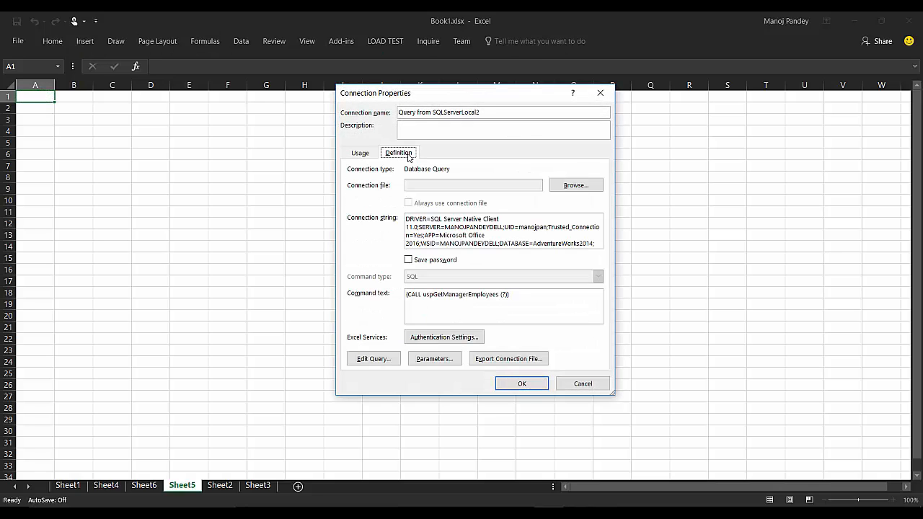
pyautogui.click(521, 299)
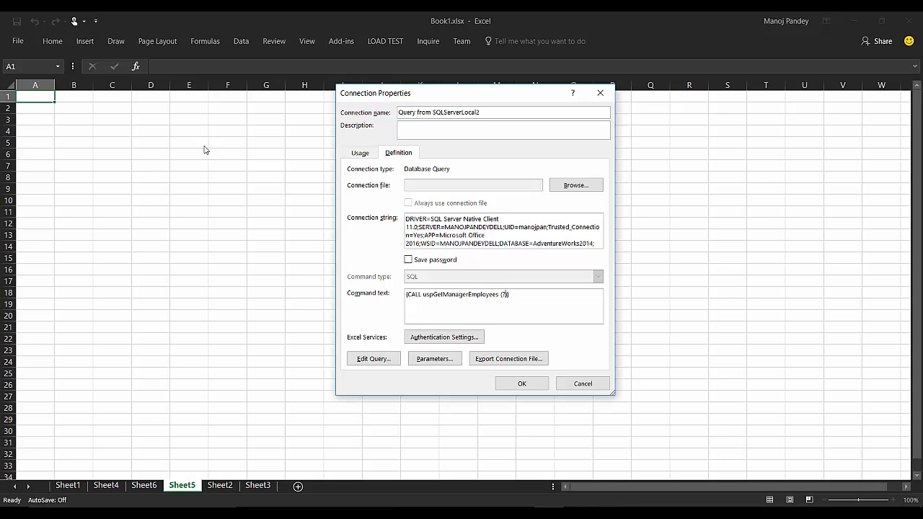
# Set Parameter 1 to get its value from cell C2 on Sheet5.
pyautogui.click(435, 358)
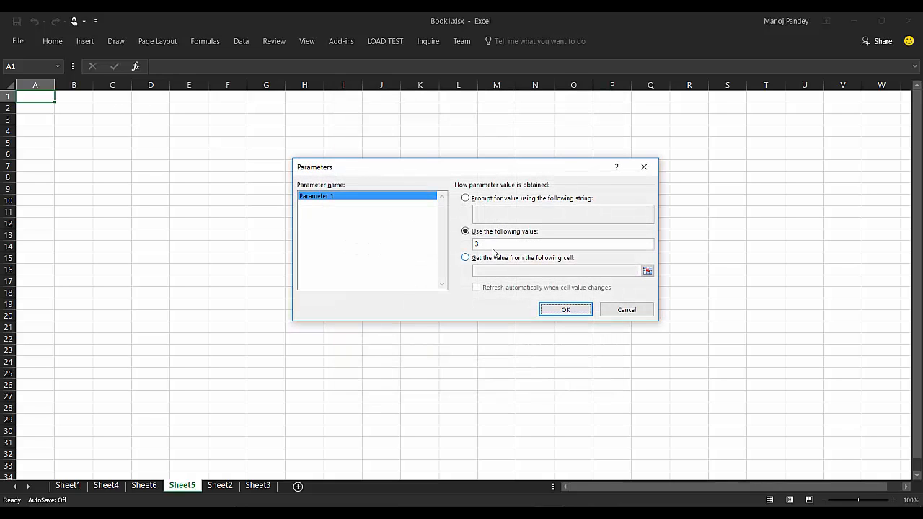
pyautogui.click(465, 258)
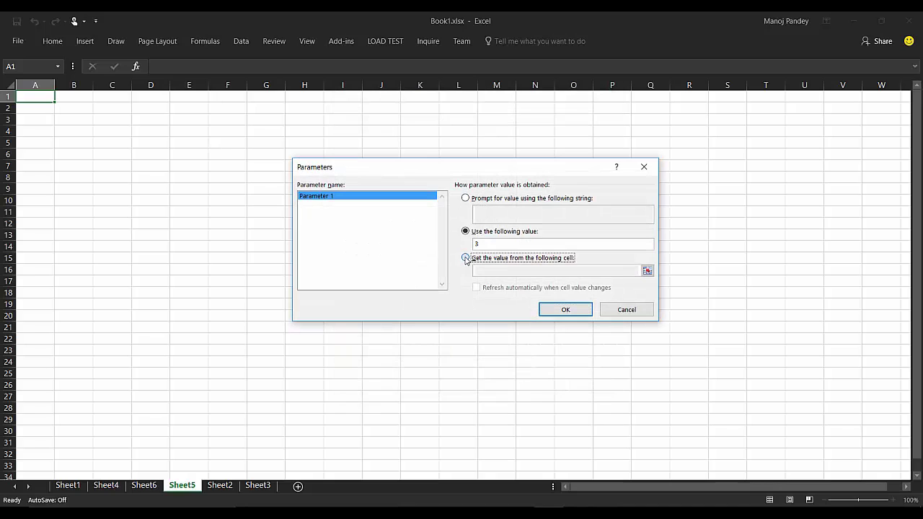
pyautogui.click(647, 271)
pyautogui.click(114, 110)
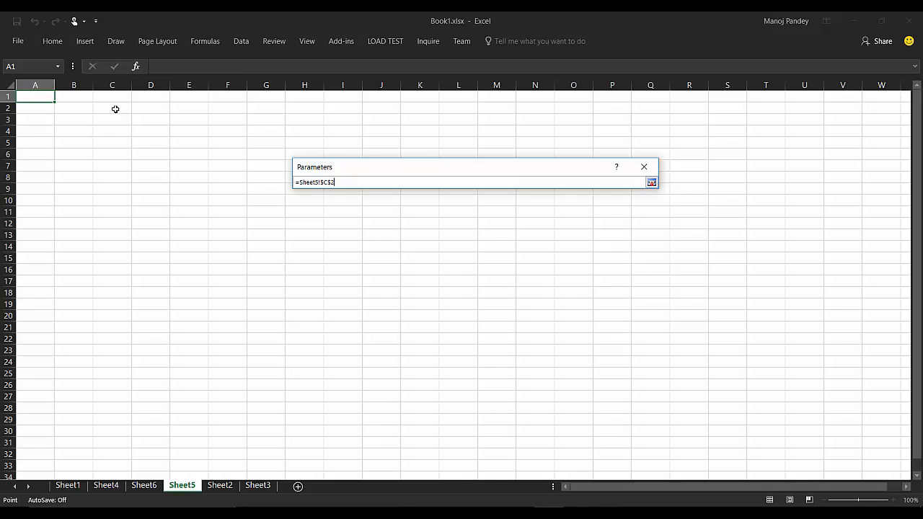
pyautogui.click(652, 183)
pyautogui.click(565, 310)
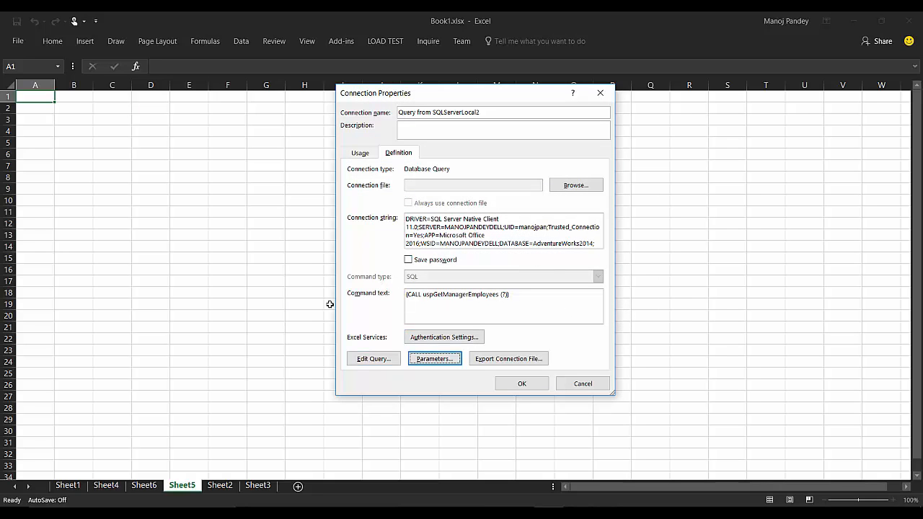
# Import the query as a table on the existing worksheet starting at cell A4.
pyautogui.click(523, 386)
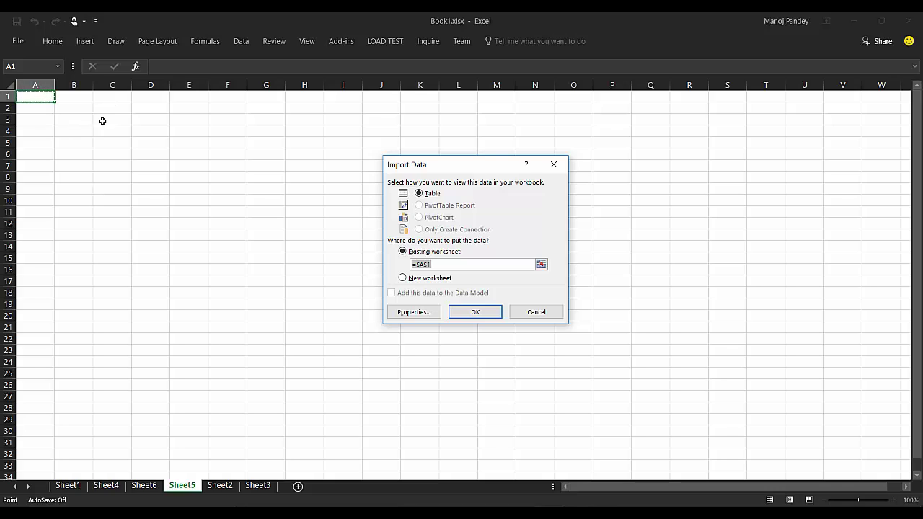
pyautogui.click(46, 130)
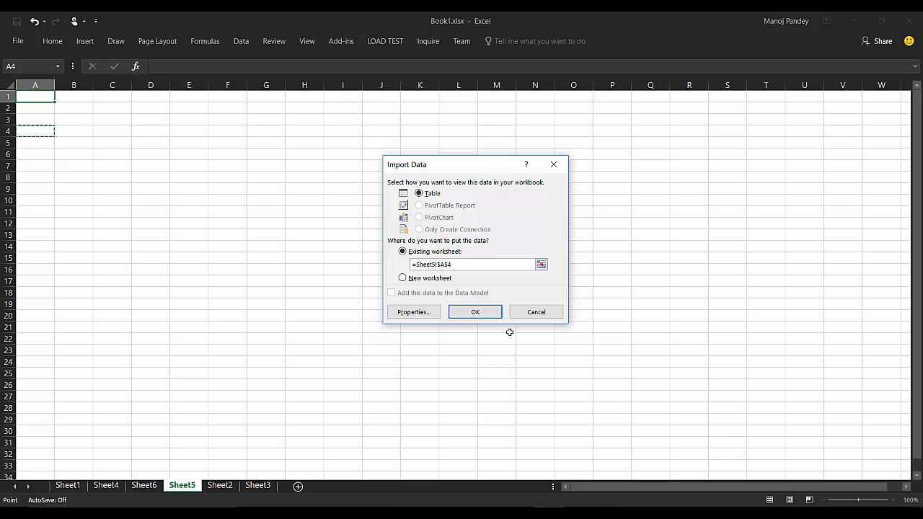
pyautogui.click(476, 312)
# Apply Outside Borders to cells B2:C2.
pyautogui.click(119, 107)
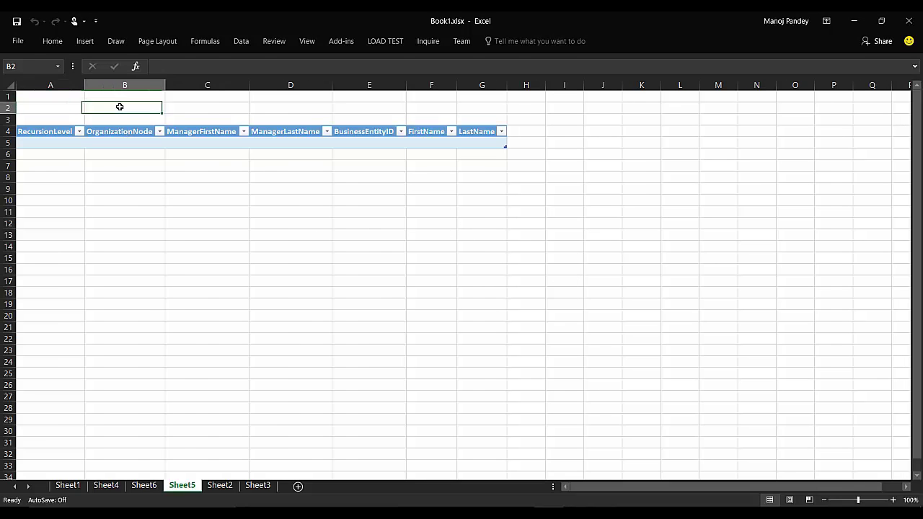
pyautogui.click(227, 106)
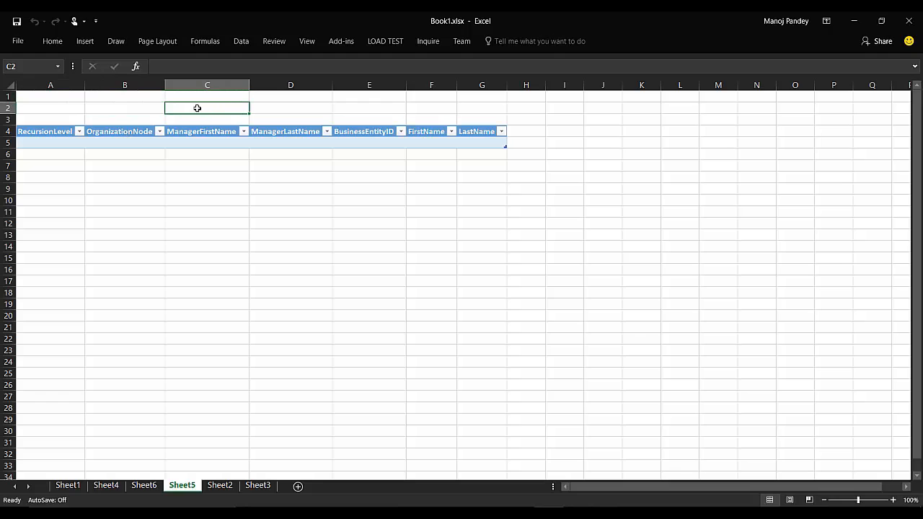
pyautogui.click(85, 41)
pyautogui.click(52, 42)
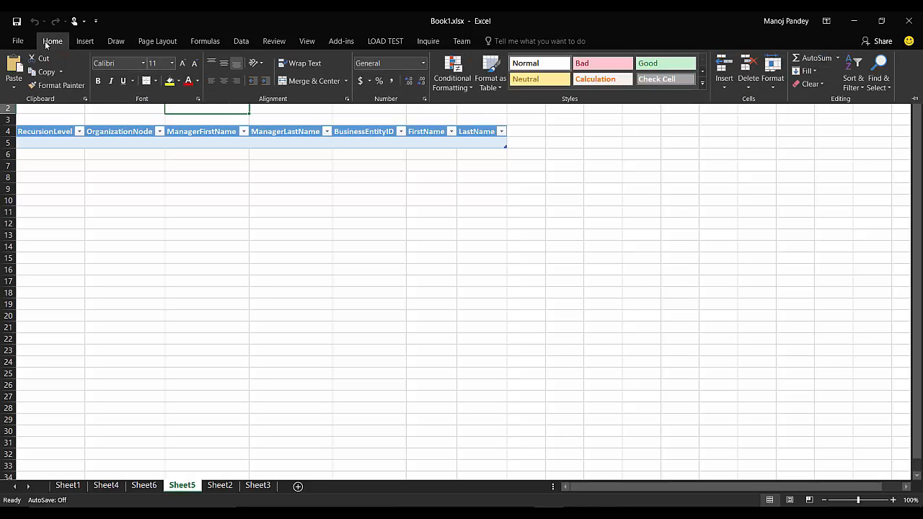
pyautogui.click(156, 81)
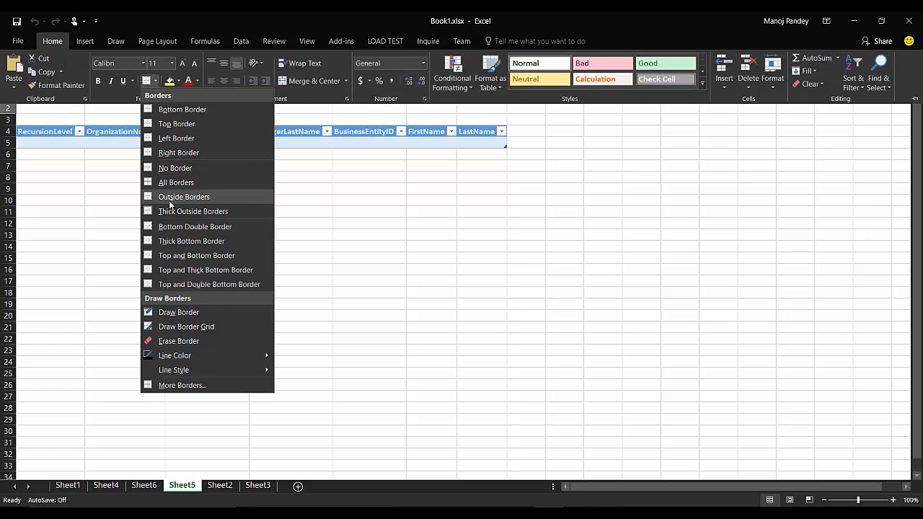
pyautogui.click(172, 204)
# Enter the label 'Employee ID' in cell B2.
pyautogui.hotkey('ctrl', 'F1')
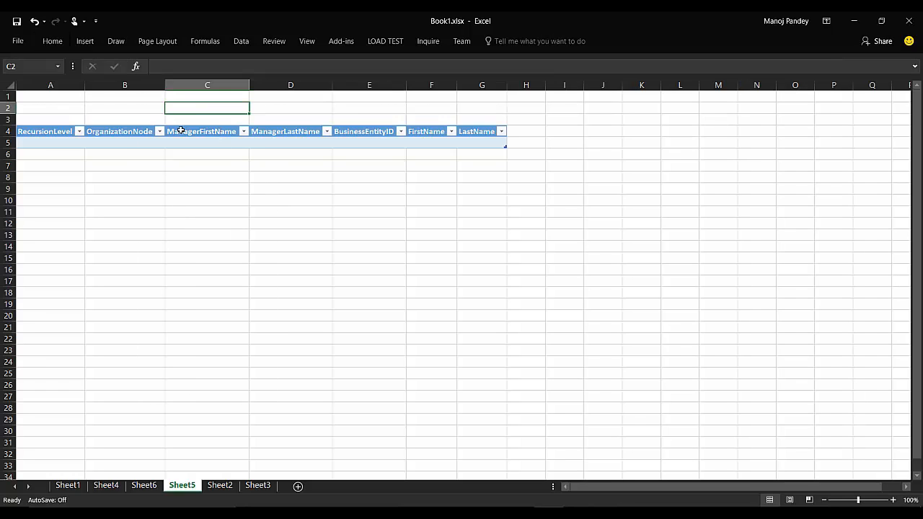
pyautogui.click(148, 112)
pyautogui.write('Eml')
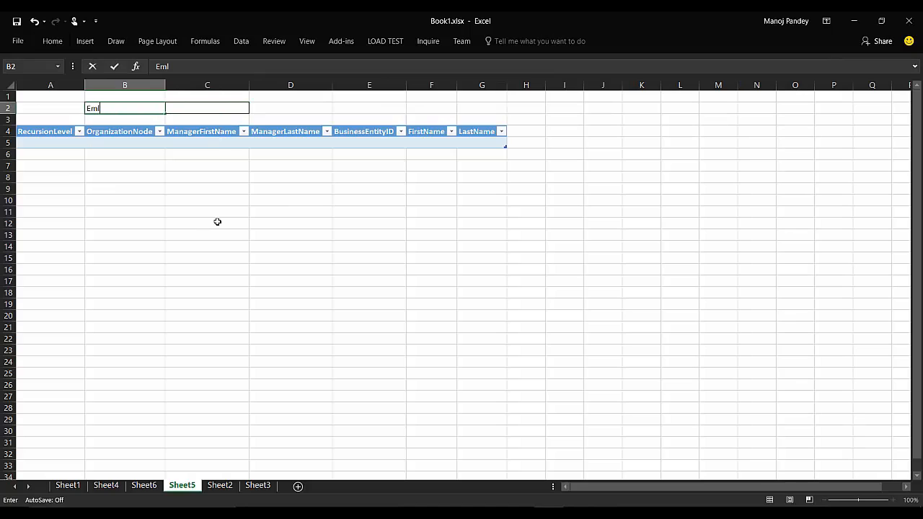
pyautogui.write('mp')
pyautogui.write('loyee ID')
pyautogui.press('Return')
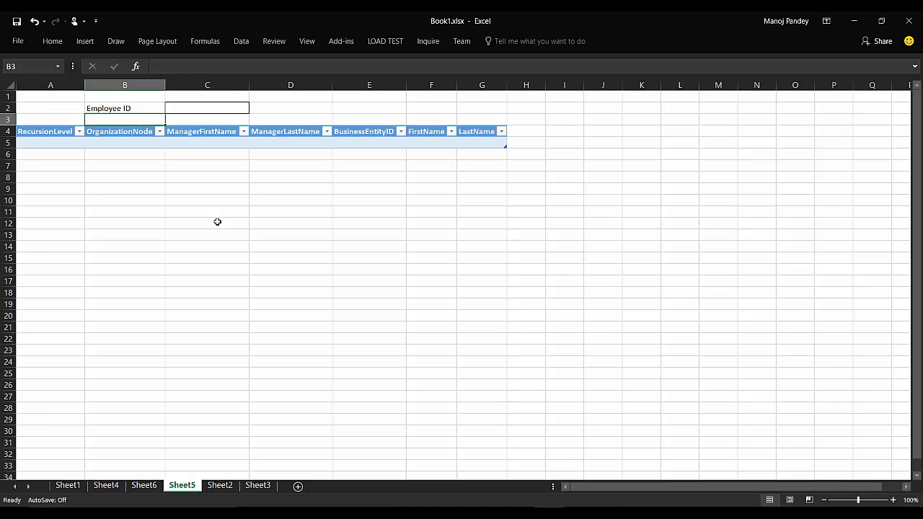
pyautogui.press('Up')
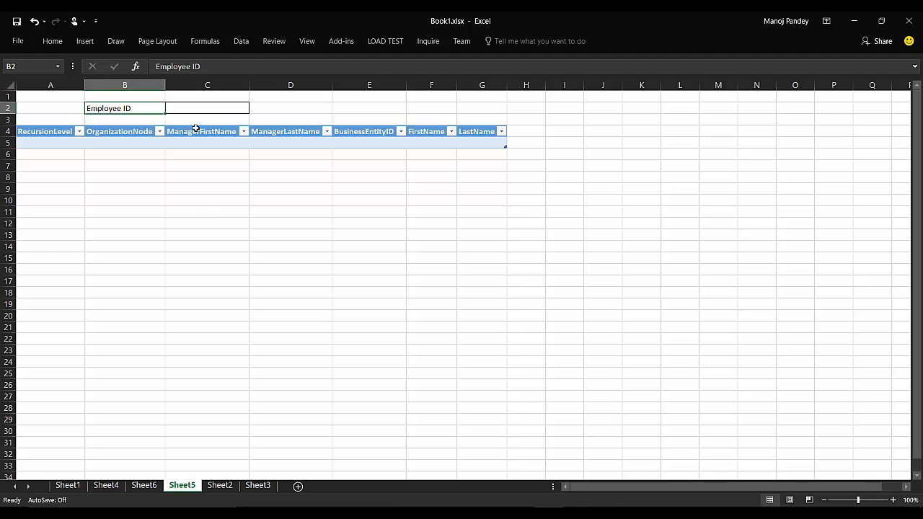
# Set Employee ID cell C2 to 3 and refresh the query table for that employee.
pyautogui.click(203, 109)
pyautogui.write('3')
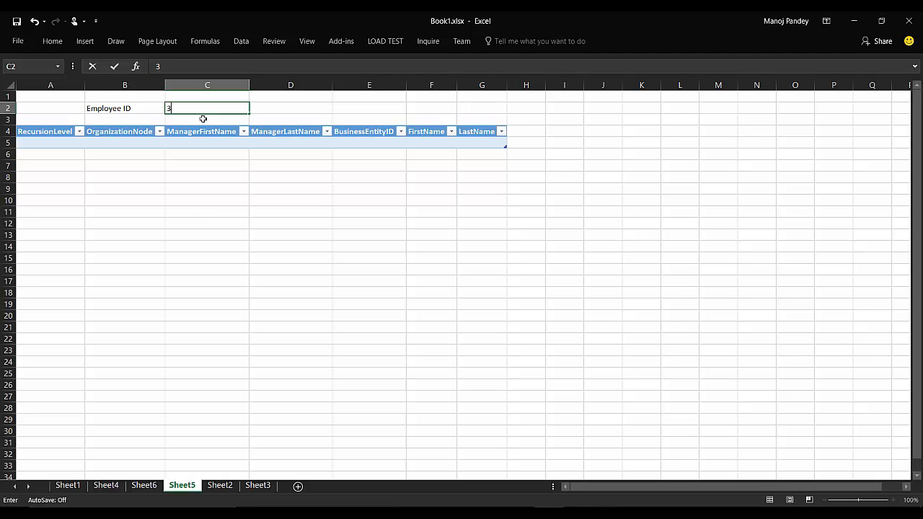
pyautogui.rightClick(202, 144)
pyautogui.click(240, 237)
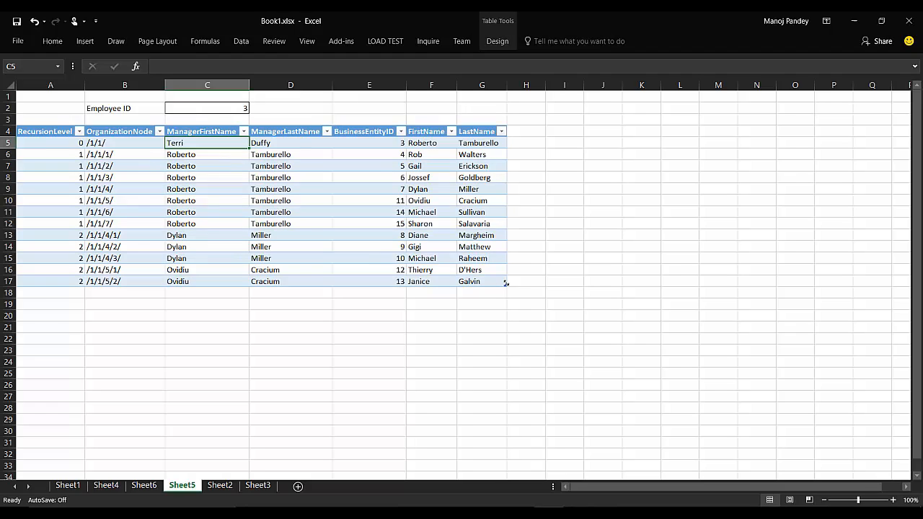
pyautogui.click(238, 107)
# Run the stored procedure for employee 16 in the SQL script to check its result.
pyautogui.hotkey('alt', 'Tab')
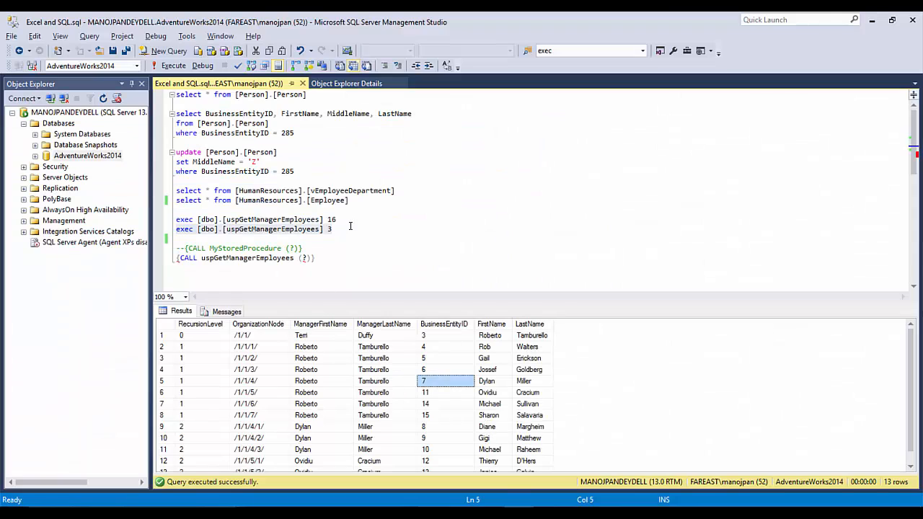
pyautogui.moveTo(337, 219); pyautogui.dragTo(176, 219)
pyautogui.press('F5')
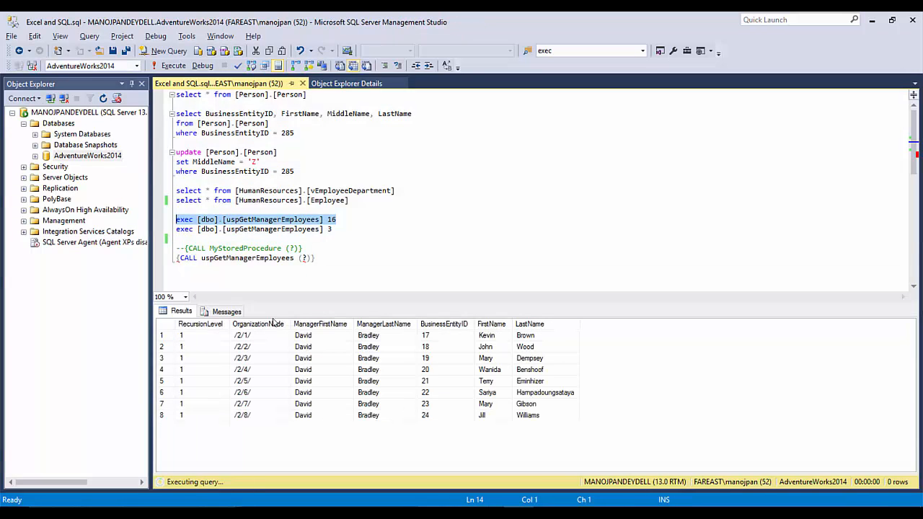
pyautogui.hotkey('alt', 'Tab')
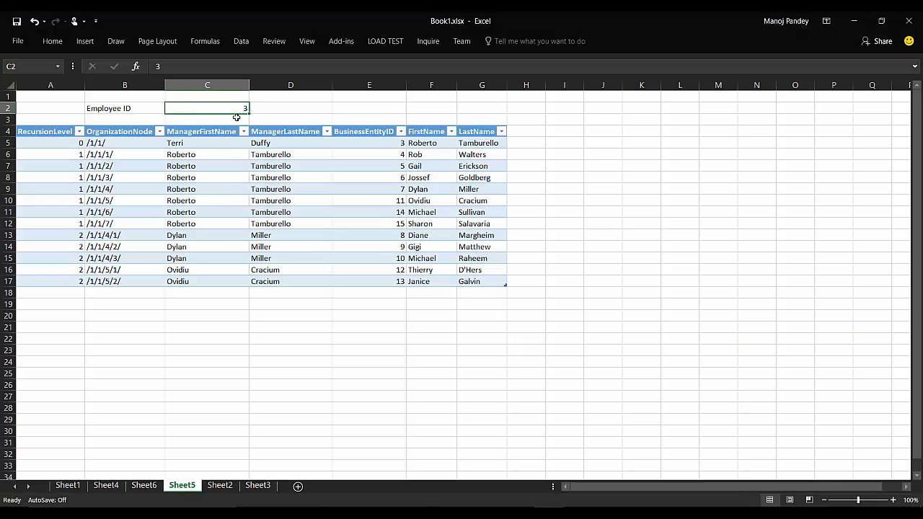
pyautogui.write('16')
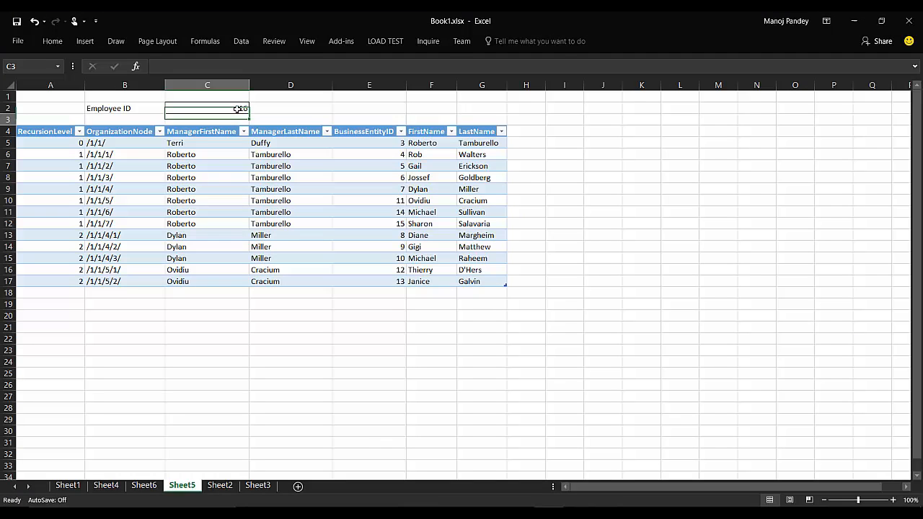
# Set C2 to 16 and refresh the table to list David Bradley's eight employees.
pyautogui.press('Return')
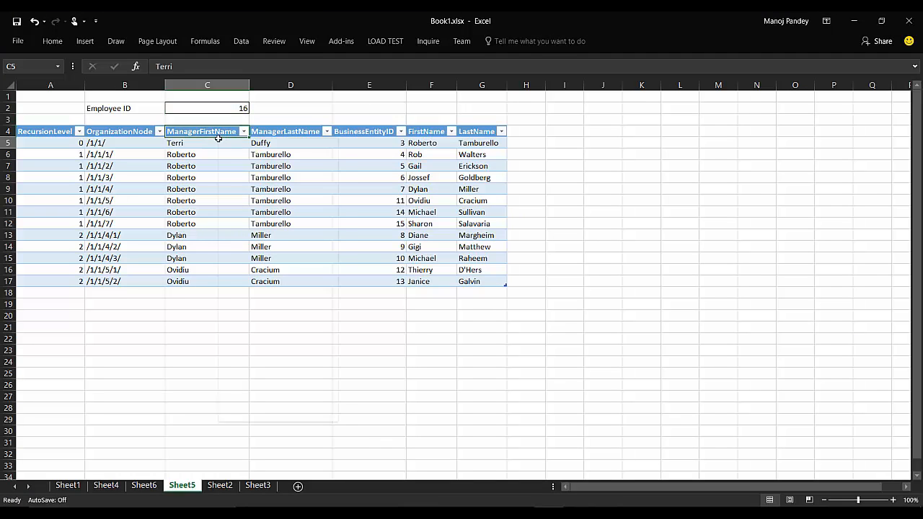
pyautogui.rightClick(216, 143)
pyautogui.click(257, 215)
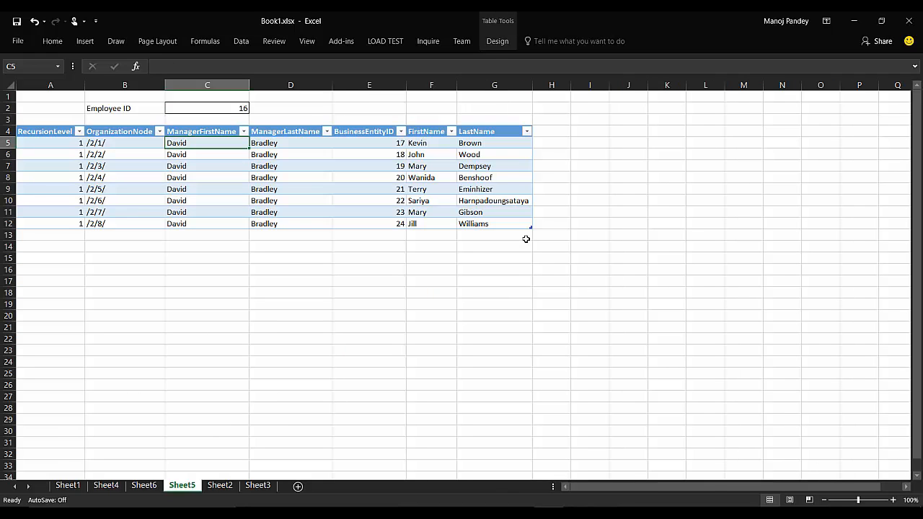
# Set Employee ID 100 in C2 and refresh the table to its single row.
pyautogui.click(233, 110)
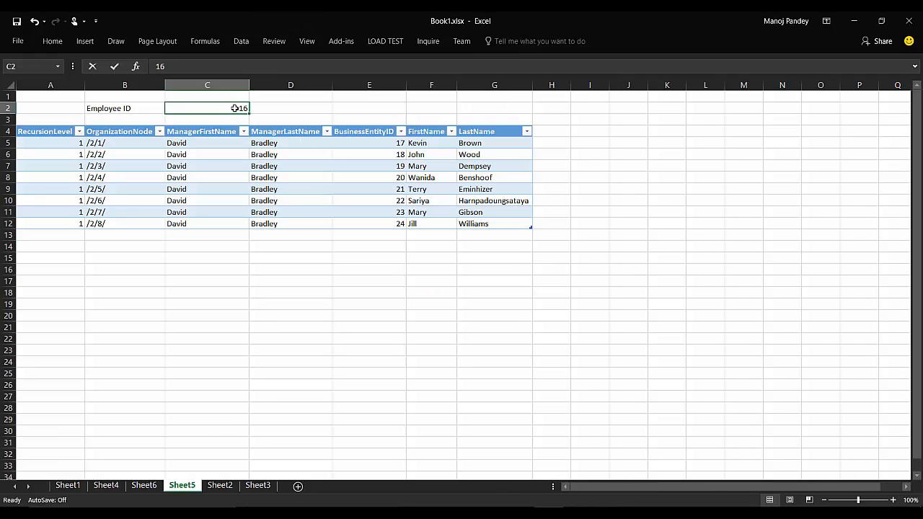
pyautogui.write('100')
pyautogui.rightClick(234, 144)
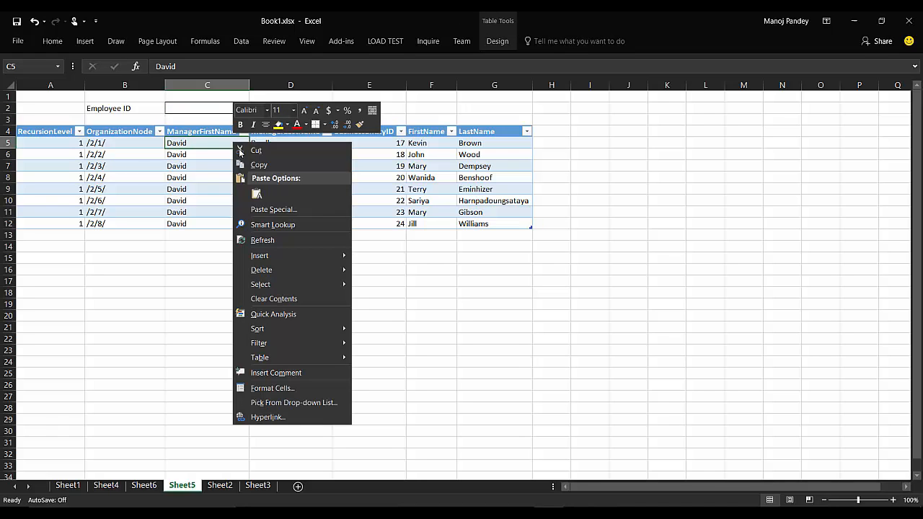
pyautogui.click(262, 240)
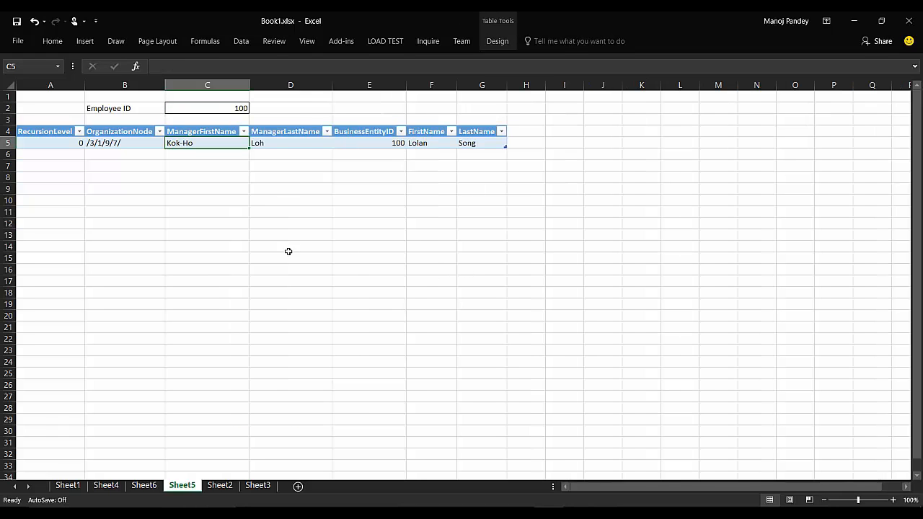
# Set Employee ID 3 in C2 and refresh to show Terri Duffy's thirteen-row hierarchy.
pyautogui.click(238, 110)
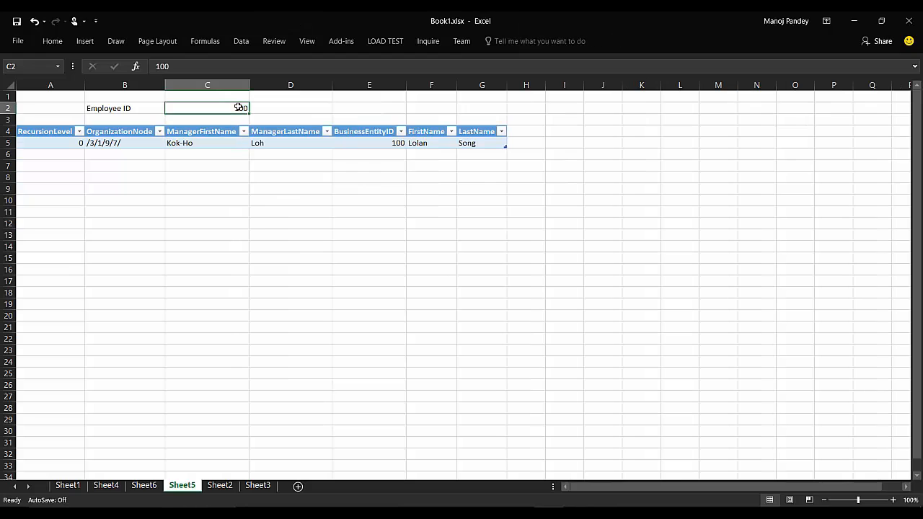
pyautogui.write('3')
pyautogui.rightClick(237, 108)
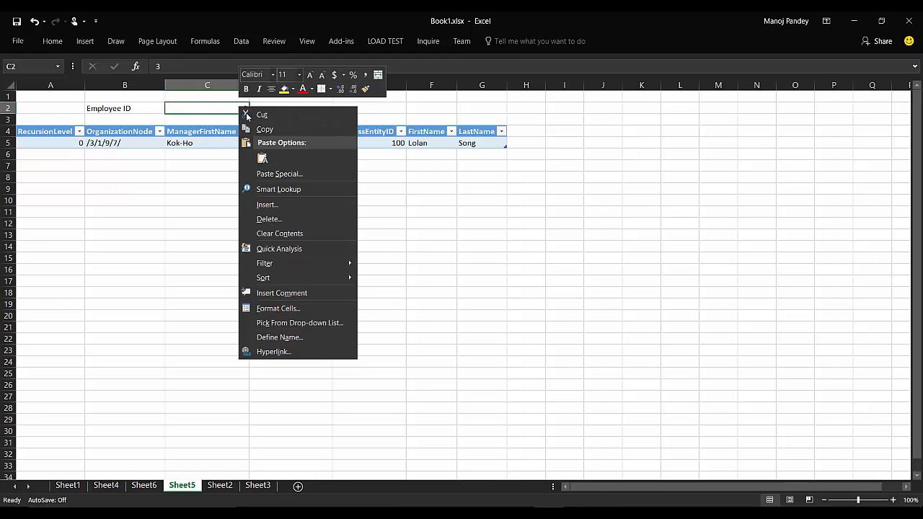
pyautogui.click(215, 144)
pyautogui.rightClick(215, 143)
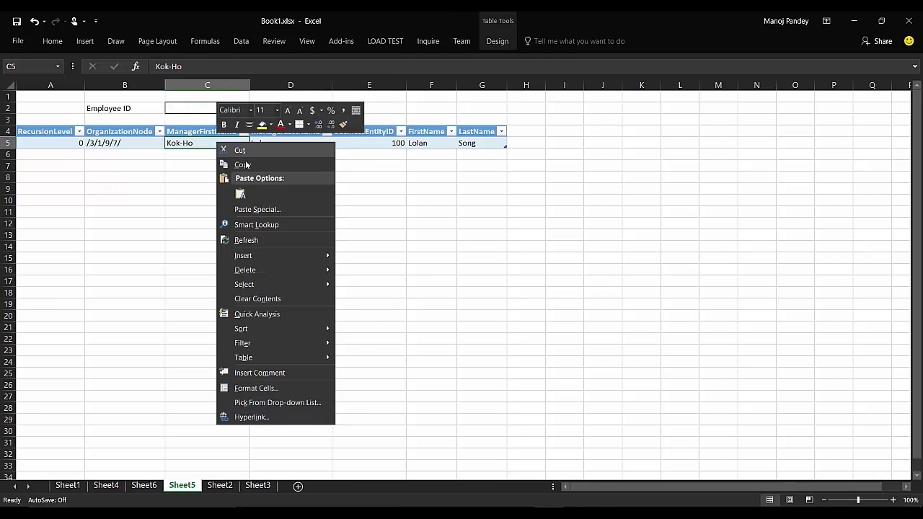
pyautogui.click(249, 241)
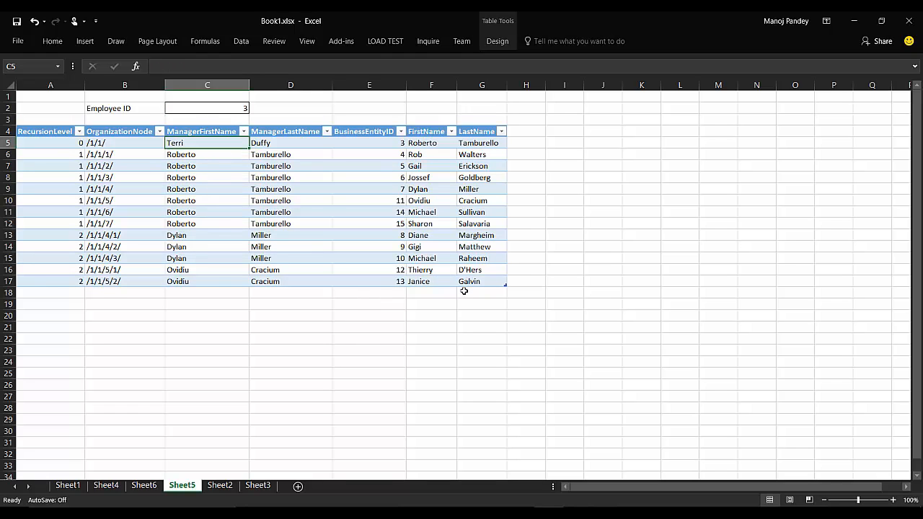
# Reselect C2 and switch back to the SQL script in Management Studio.
pyautogui.click(240, 106)
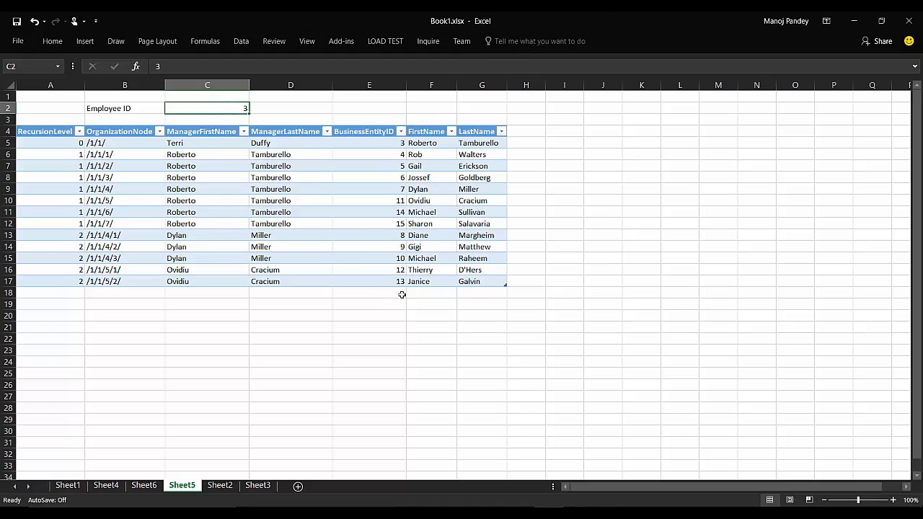
pyautogui.hotkey('alt', 'Tab')
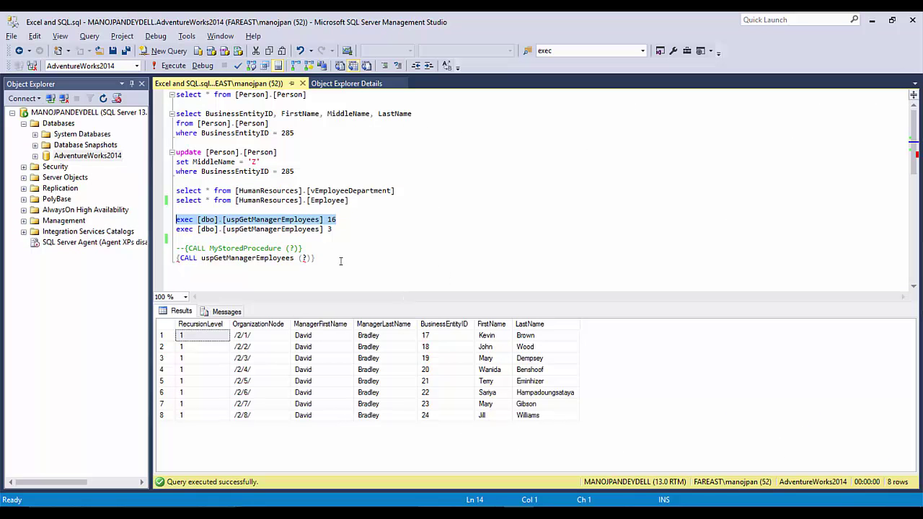
pyautogui.click(314, 258)
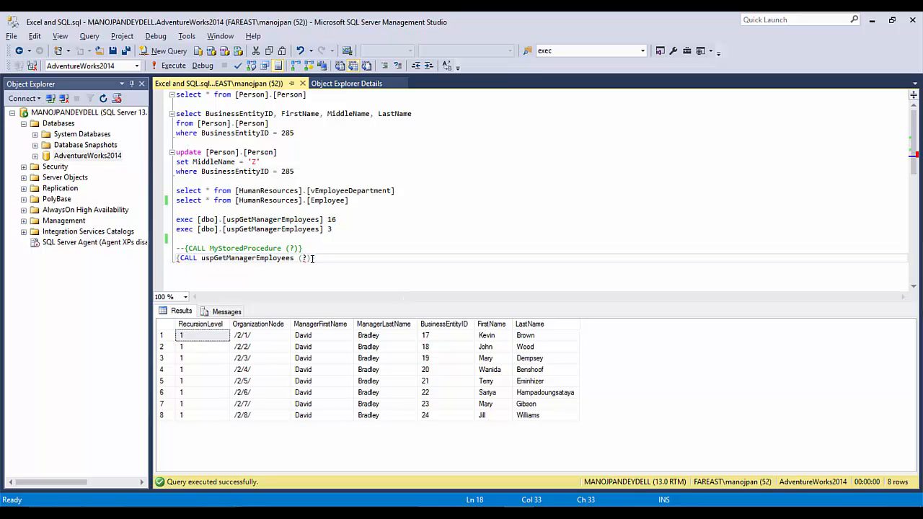
pyautogui.moveTo(314, 258); pyautogui.dragTo(176, 258)
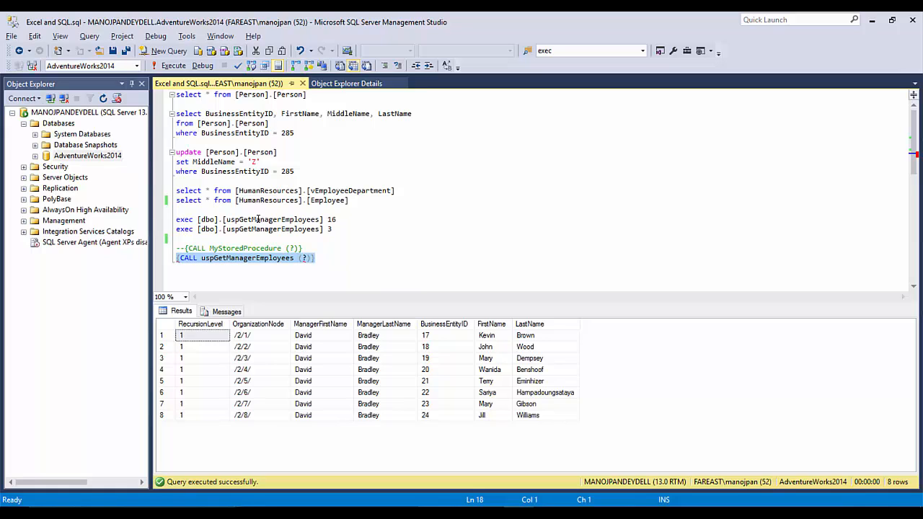
pyautogui.click(317, 258)
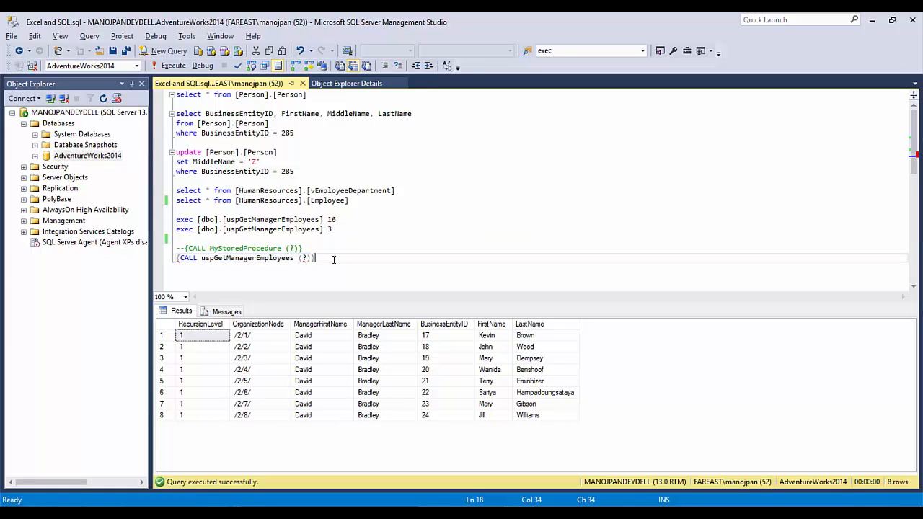
pyautogui.moveTo(310, 258); pyautogui.dragTo(298, 258)
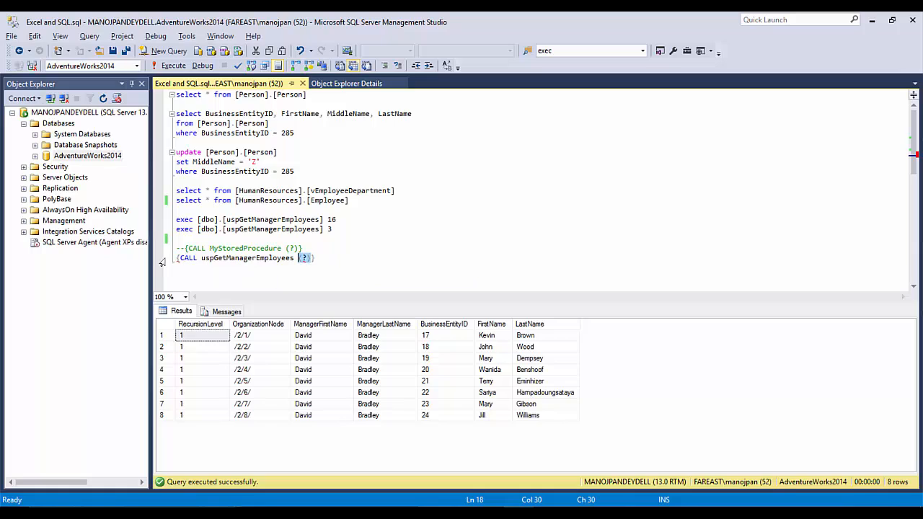
pyautogui.moveTo(304, 258)
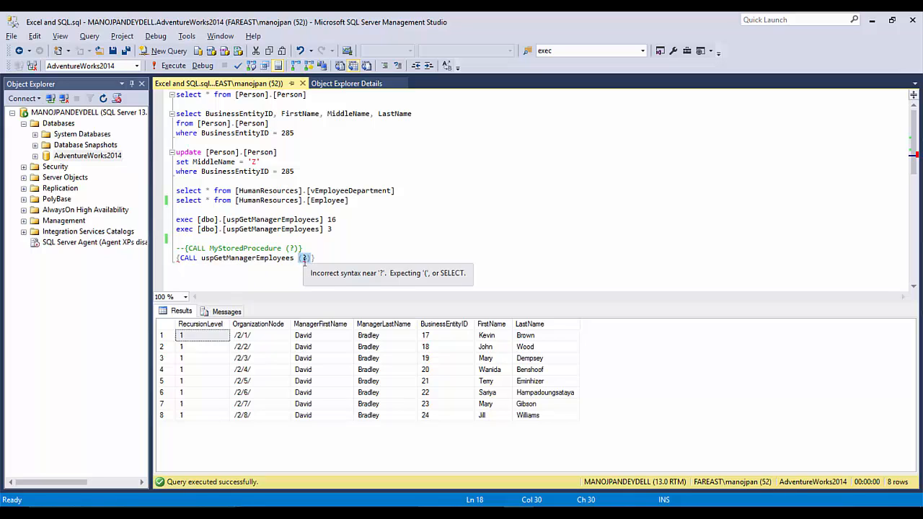
pyautogui.click(315, 258)
pyautogui.moveTo(315, 258); pyautogui.dragTo(165, 260)
pyautogui.click(323, 258)
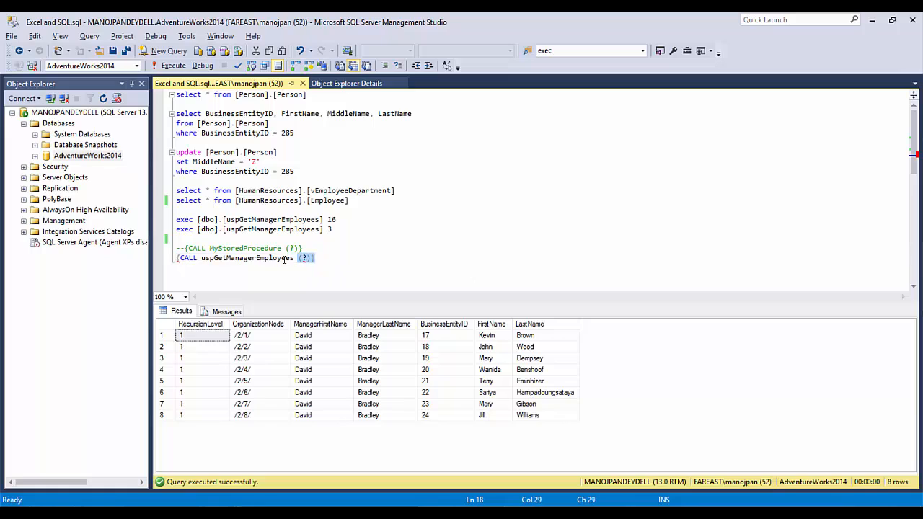